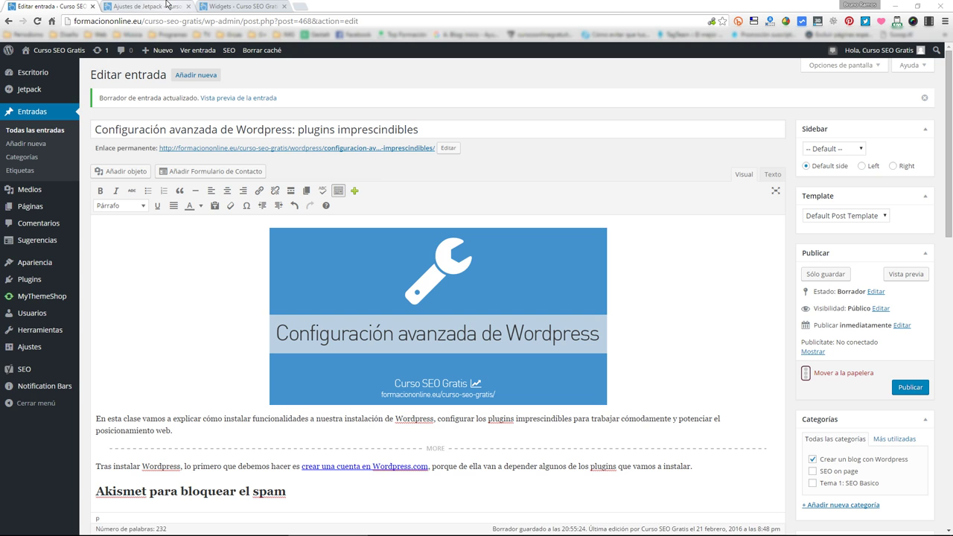
- Open the page for adding new plugins in a separate tab and look over the featured plugins
click(167, 6)
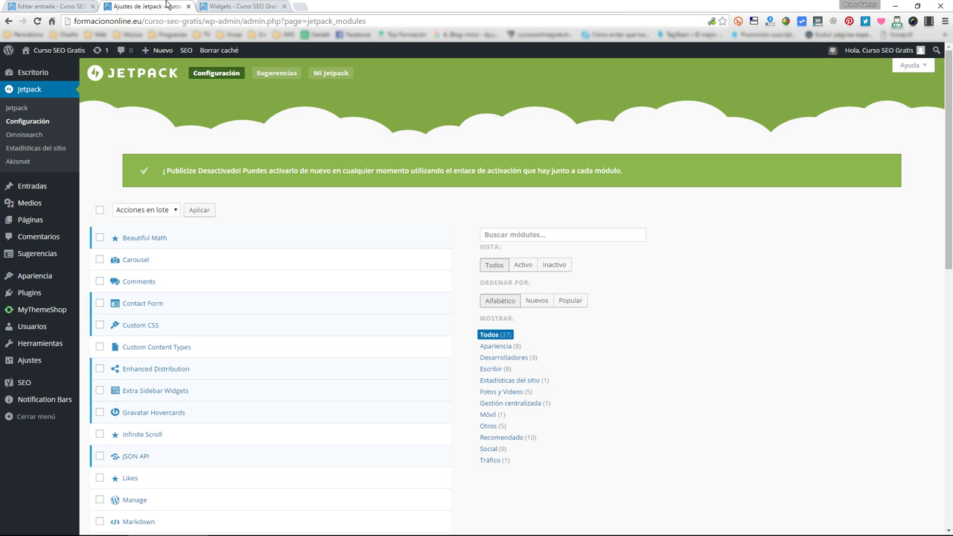
mouse_move(41, 300)
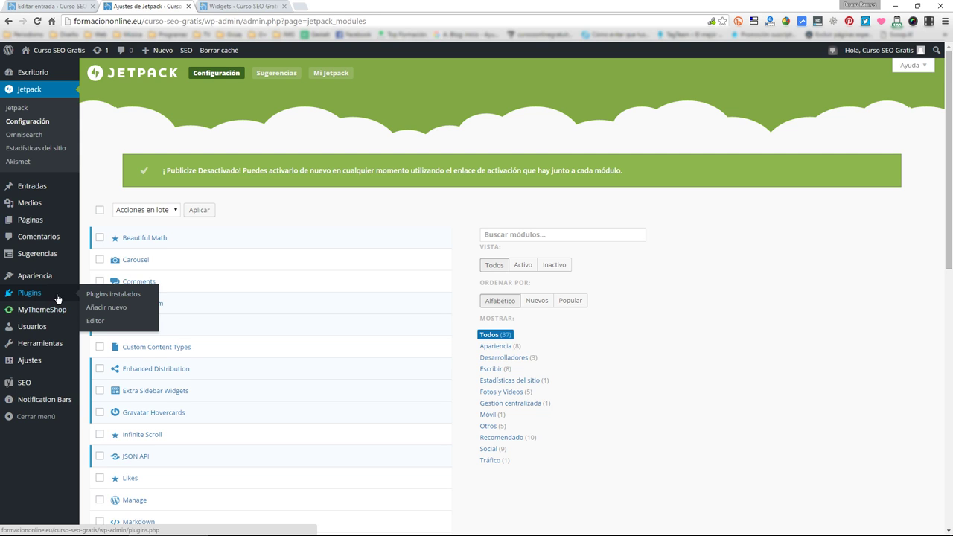
middle_click(97, 309)
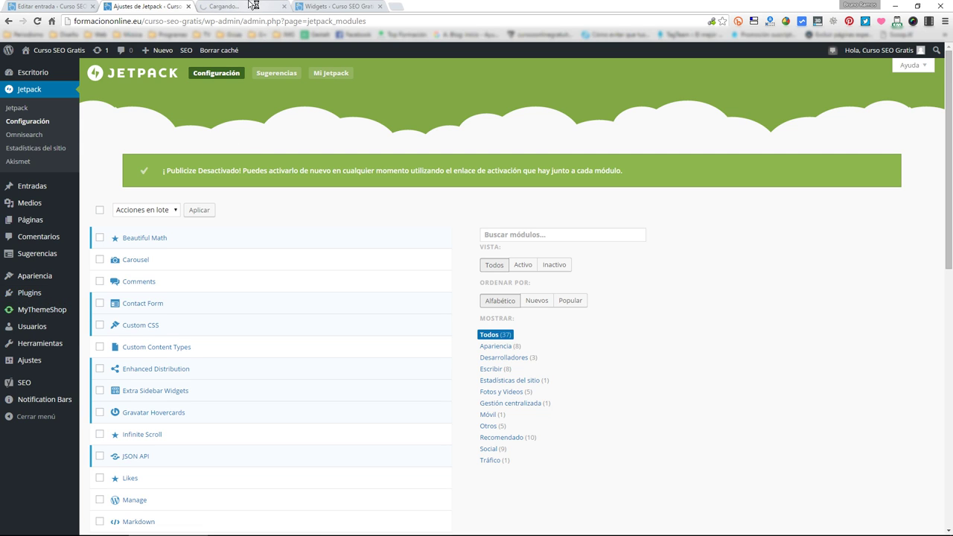
click(251, 5)
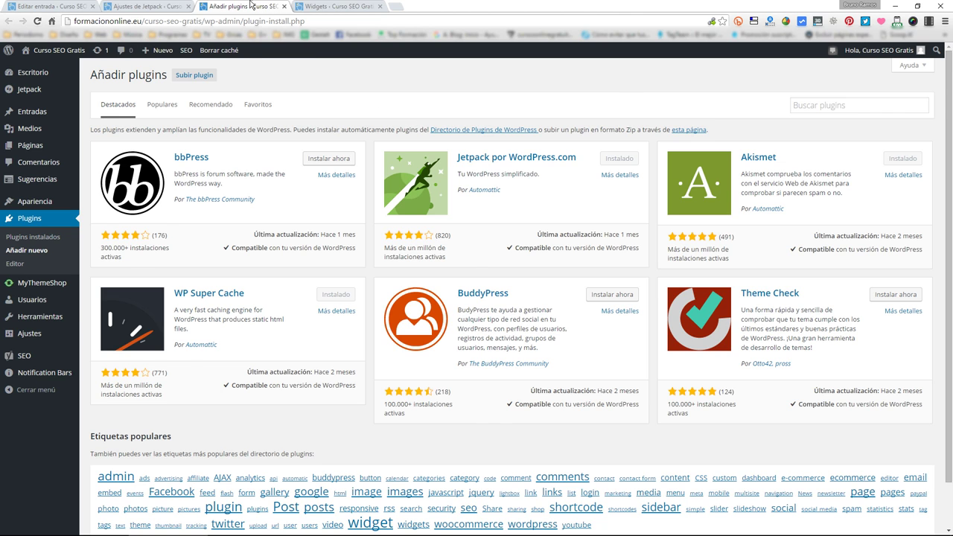
- Return to the Jetpack module settings and select the Beautiful Math module
click(149, 6)
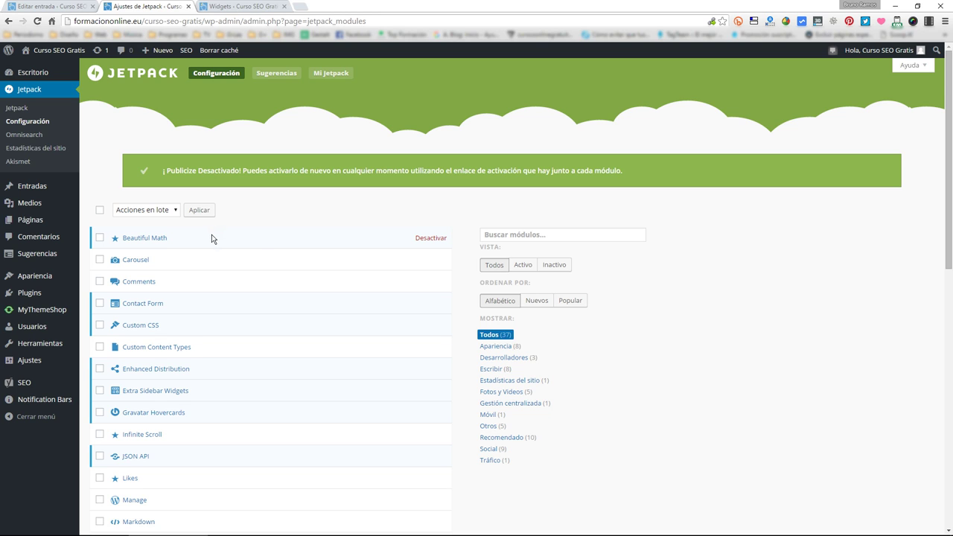
click(99, 238)
- Try adding a new field to a contact form in the draft post, view its email notification settings, and discard the form
click(69, 7)
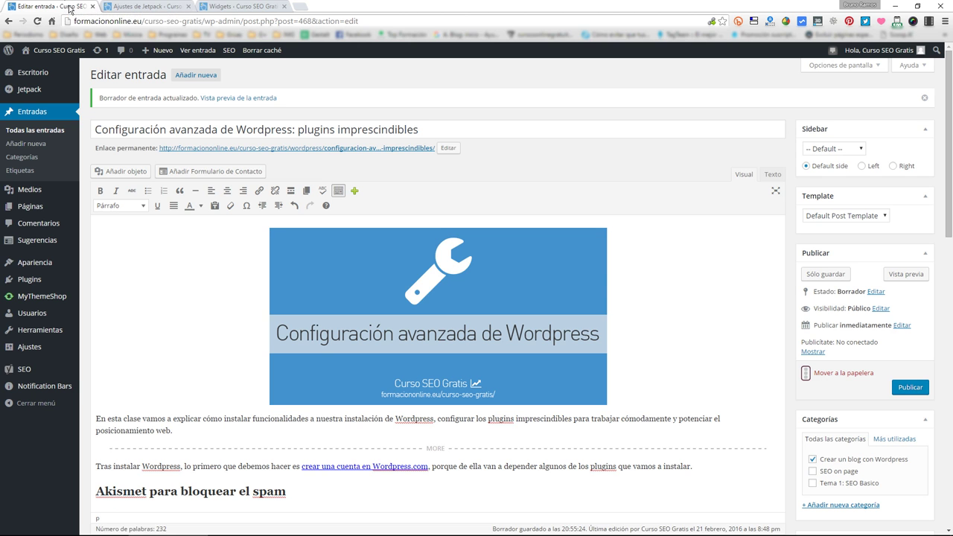
click(190, 177)
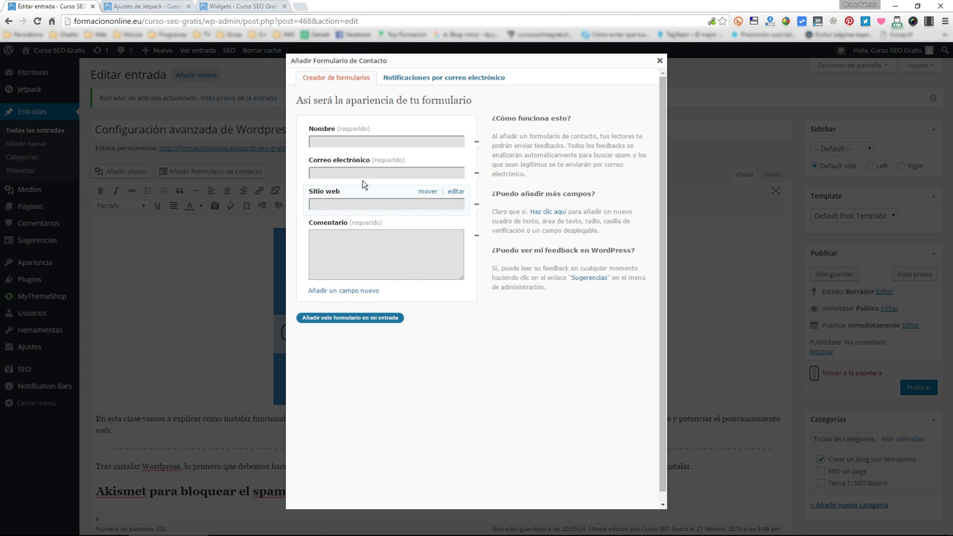
click(343, 290)
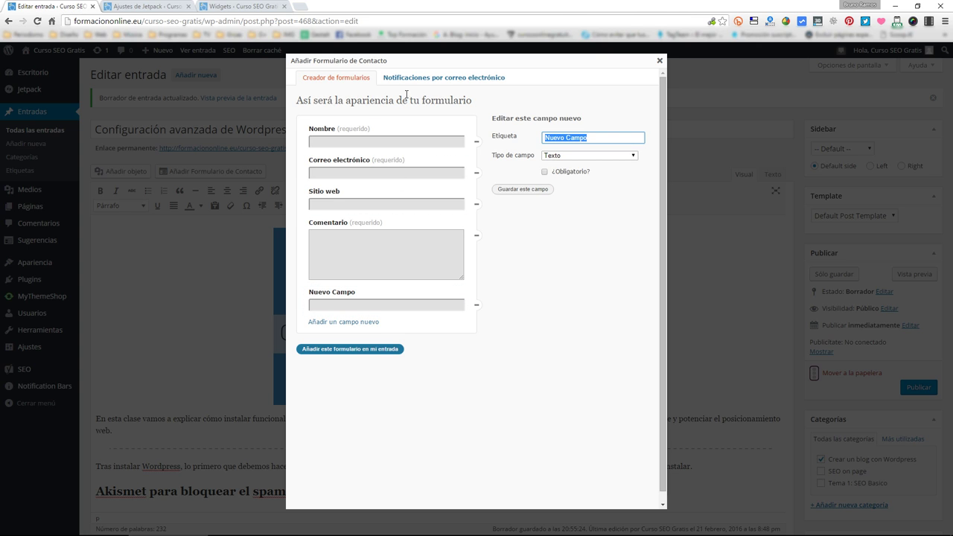
click(477, 77)
click(352, 138)
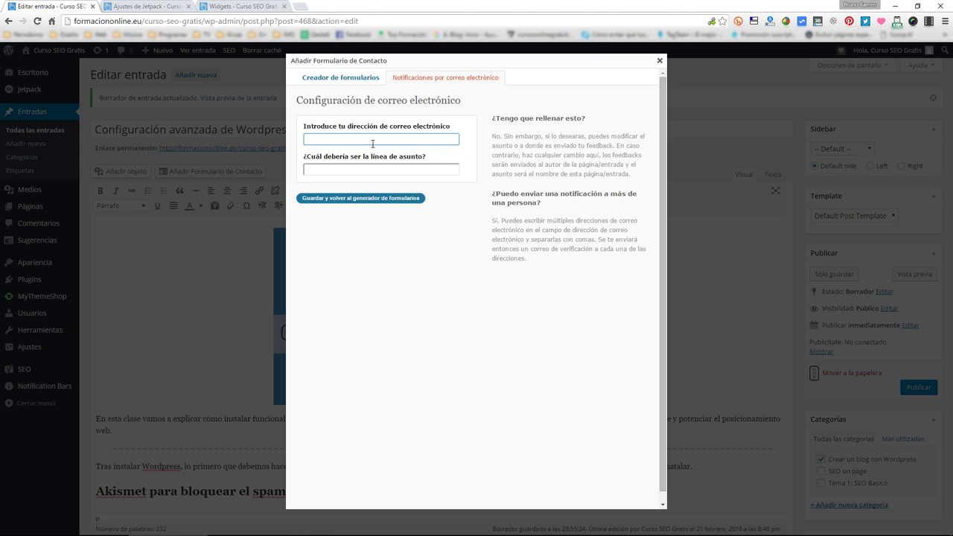
click(400, 168)
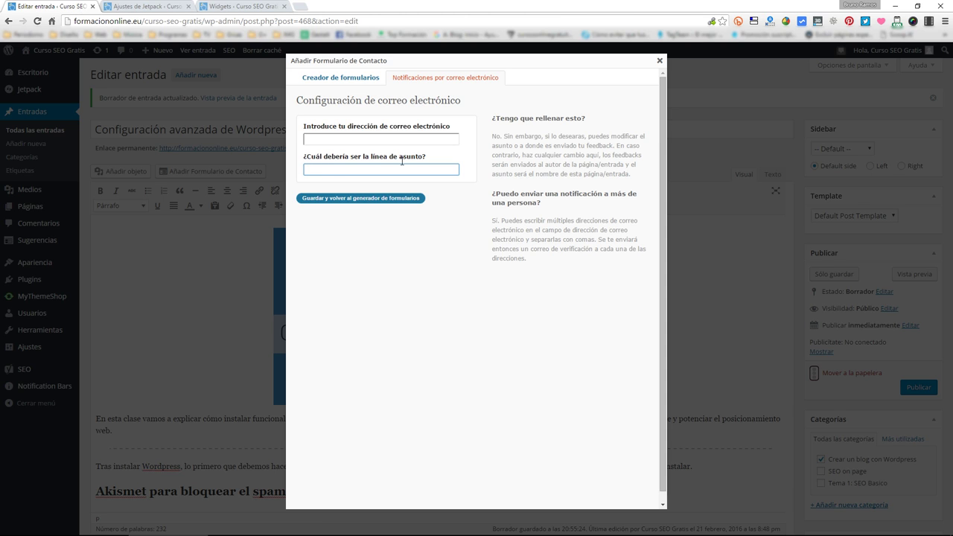
click(658, 63)
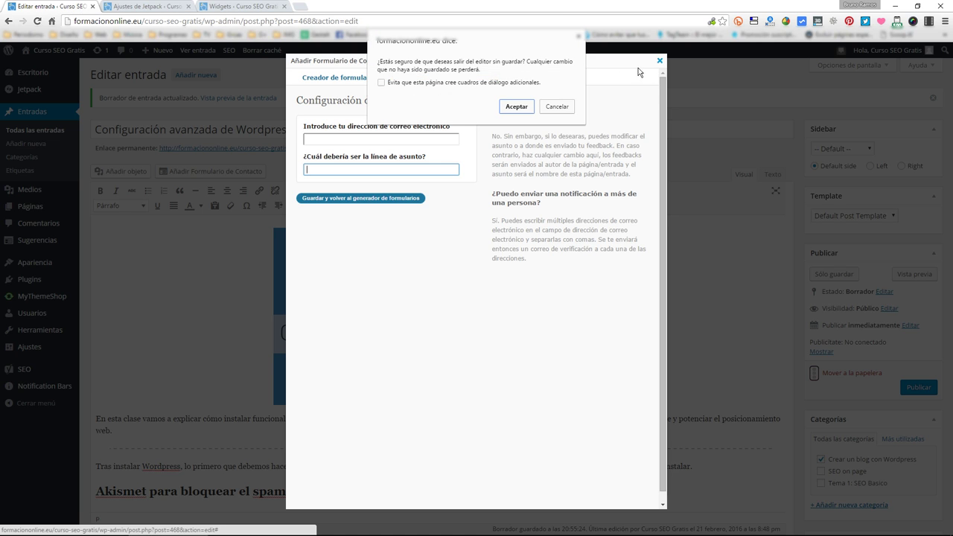
click(516, 108)
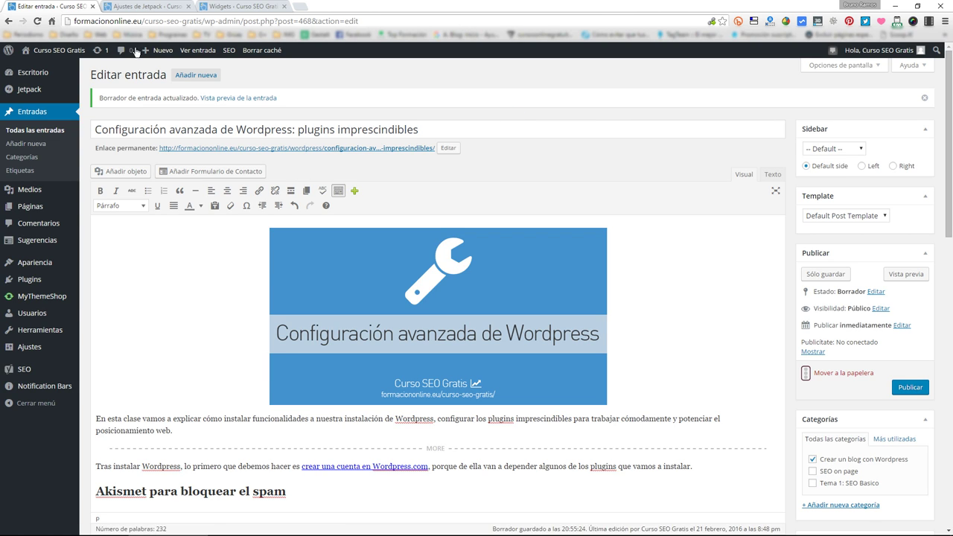
- Read the description of Jetpack's Enhanced Distribution module and add that module to the selection
click(145, 9)
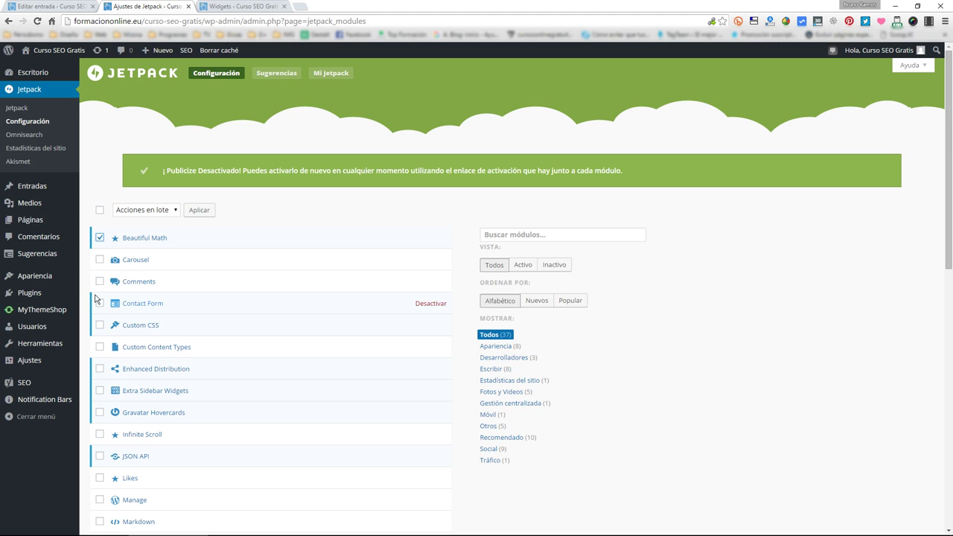
mouse_move(47, 276)
click(158, 376)
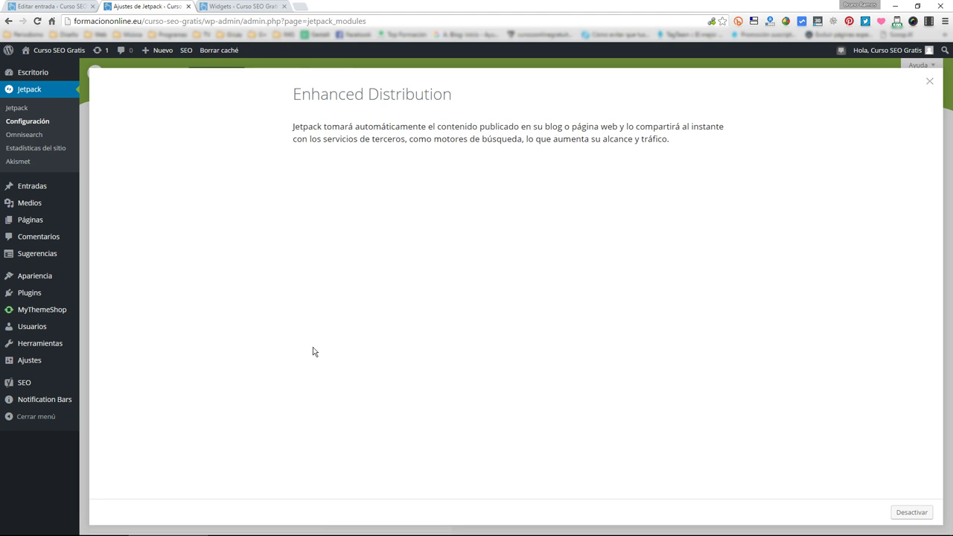
click(929, 81)
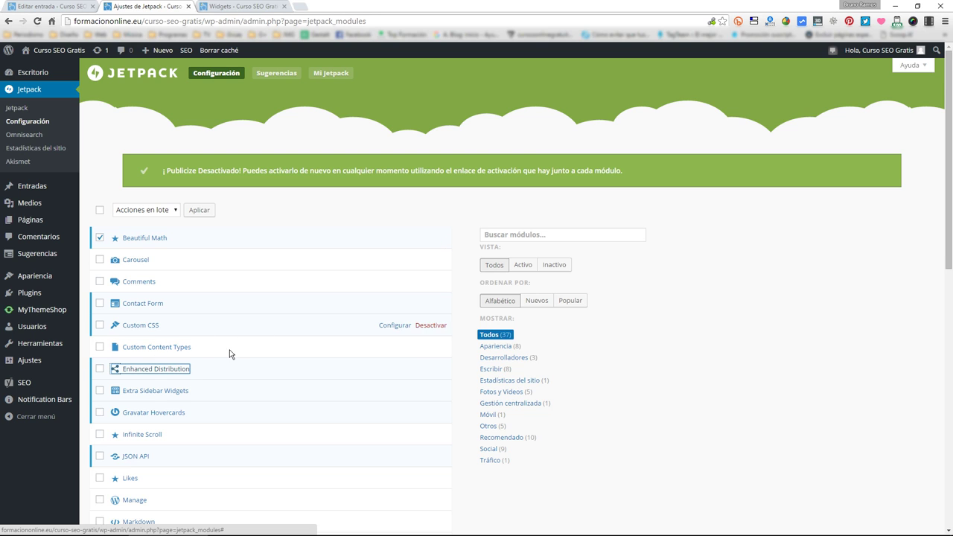
click(99, 369)
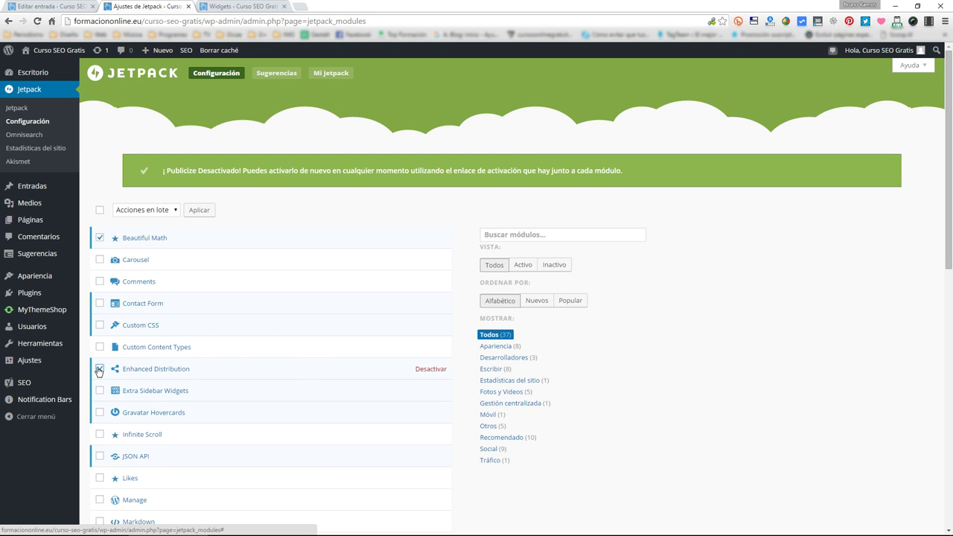
click(145, 210)
click(268, 225)
- Examine the list of available widgets on the site's Widgets page
click(218, 6)
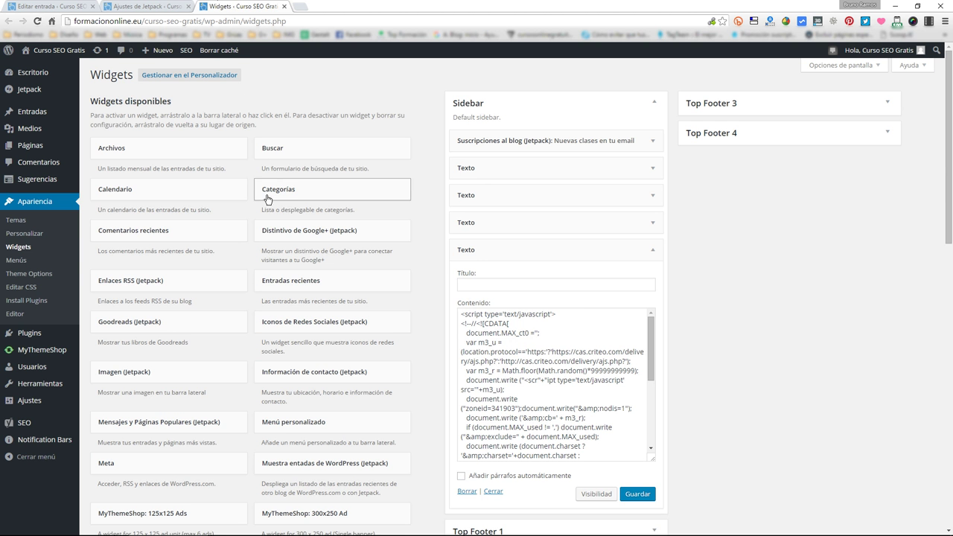
scroll(264, 190, down, 5)
scroll(236, 315, down, 5)
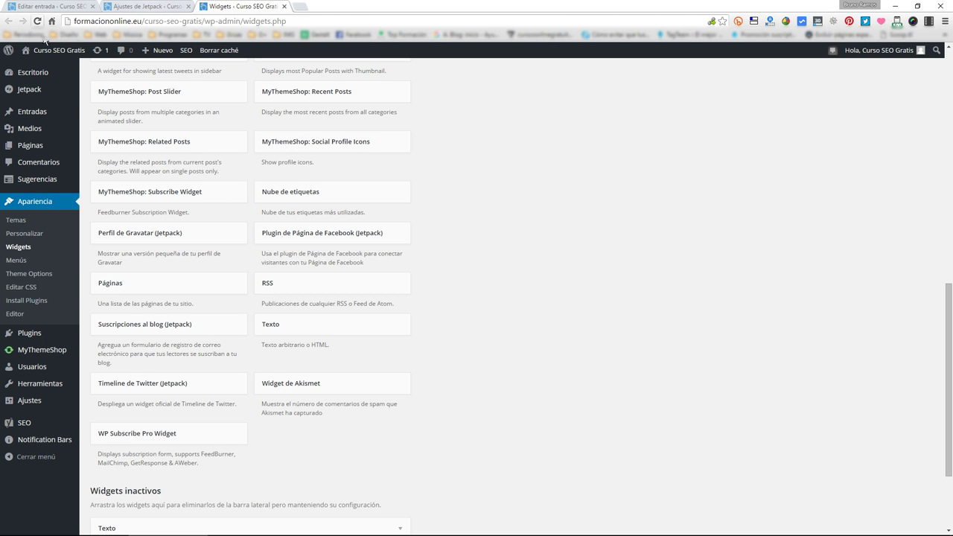
- Open the Curso SEO Gratis front page in a new tab and look over its content and sidebar
mouse_move(55, 50)
middle_click(33, 65)
click(357, 6)
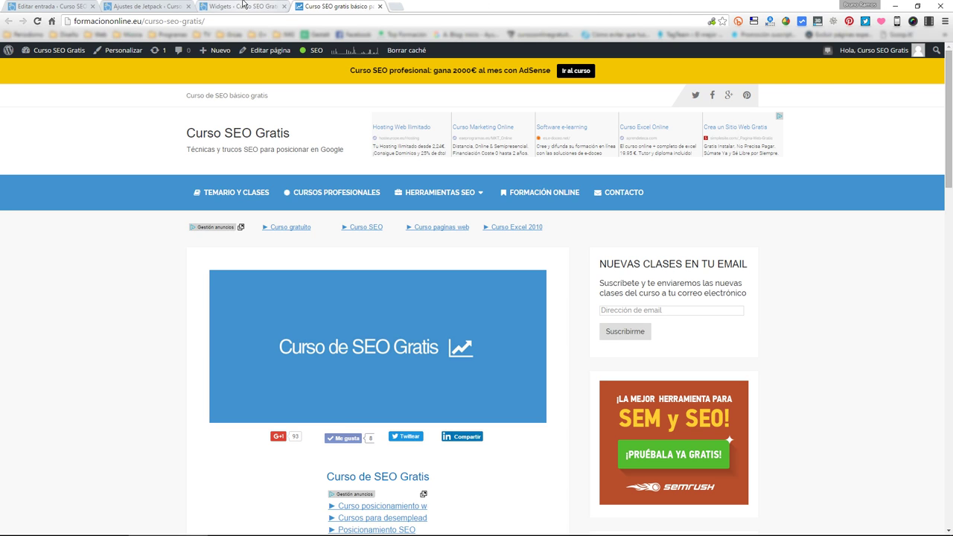
click(162, 3)
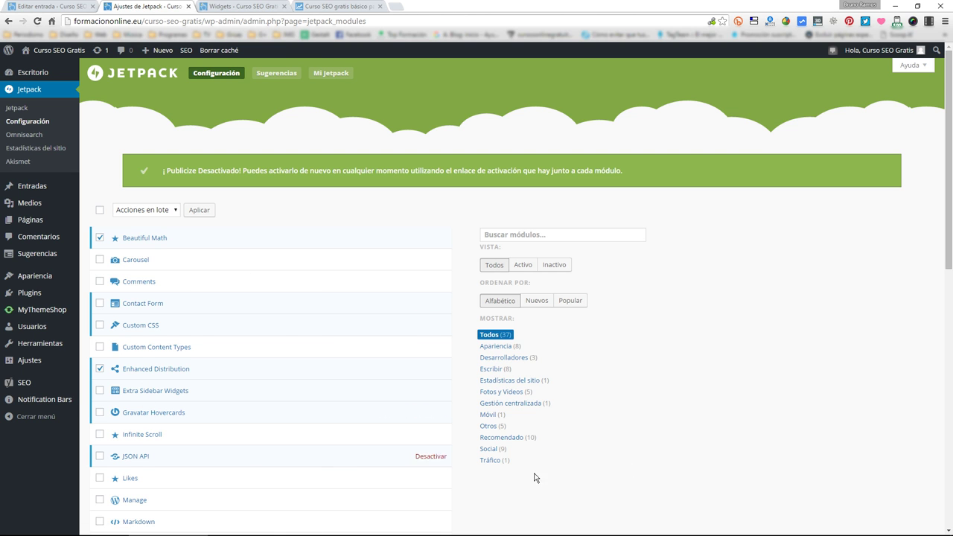
click(311, 6)
scroll(308, 160, down, 4)
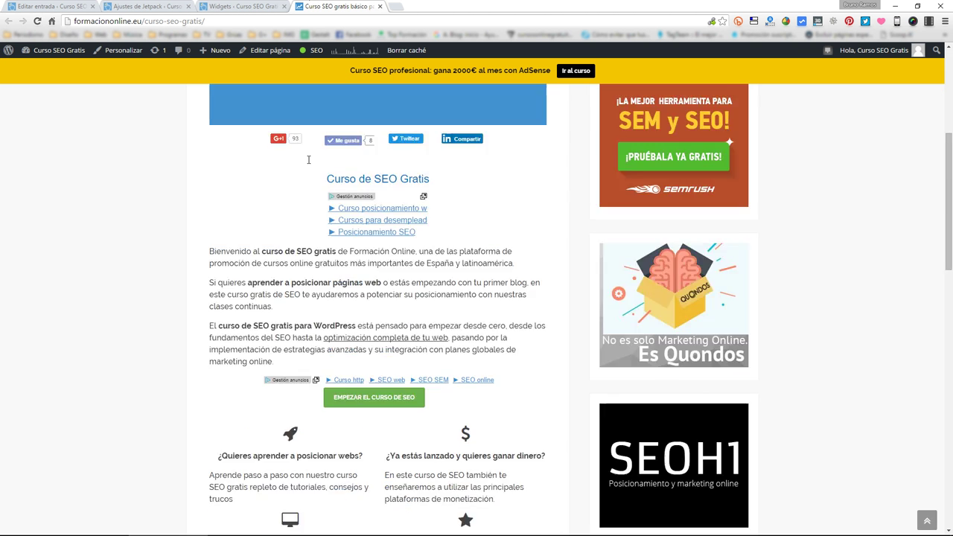
scroll(308, 159, up, 4)
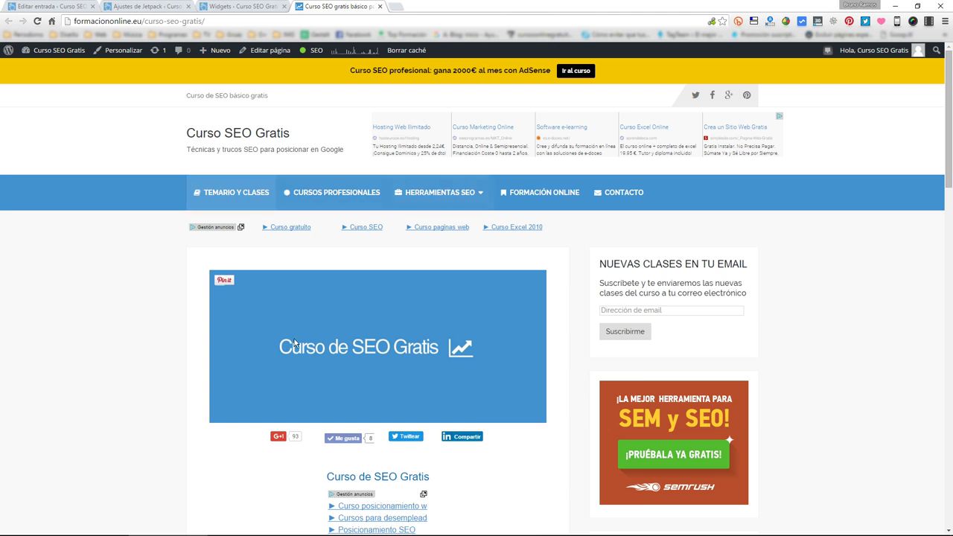
scroll(294, 339, down, 7)
scroll(391, 314, up, 7)
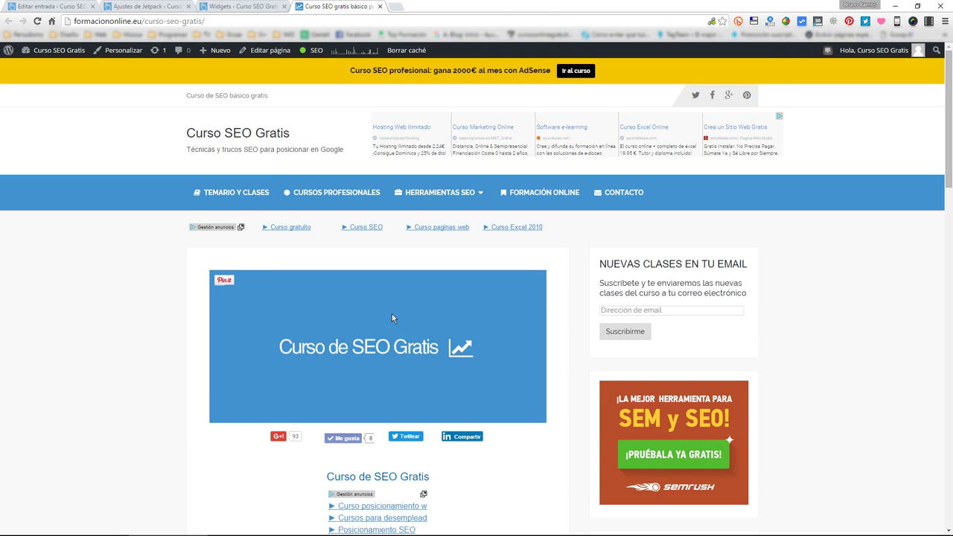
- Open the site's Temario y clases page and find the Tema 2: WordPress section
click(233, 195)
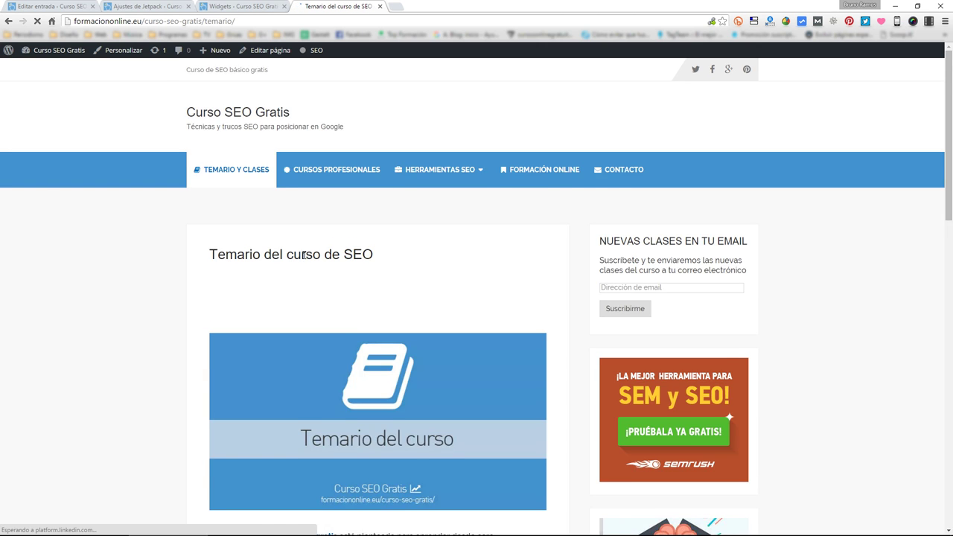
scroll(303, 255, down, 3)
scroll(303, 255, down, 5)
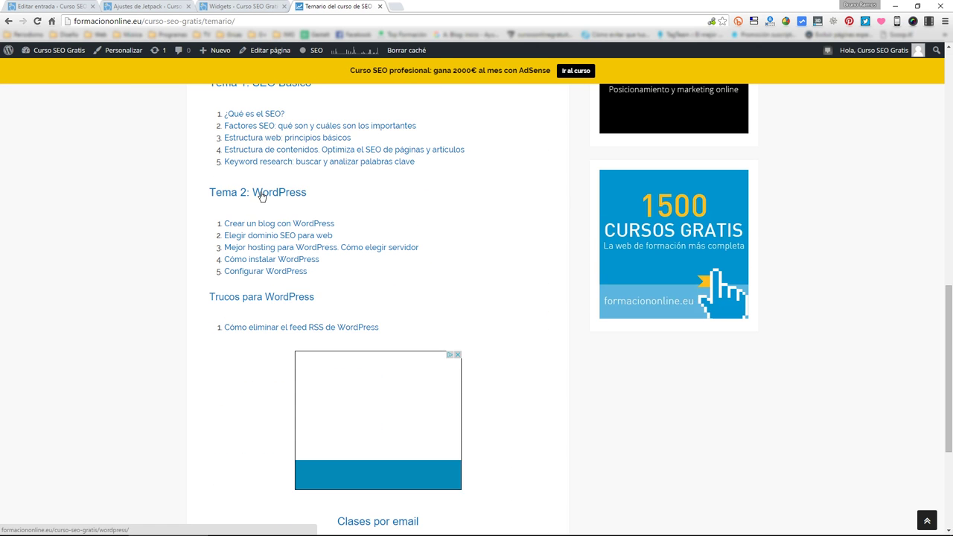
- Examine how classes are listed on the Tema 2: WordPress category page, and close that page
click(261, 196)
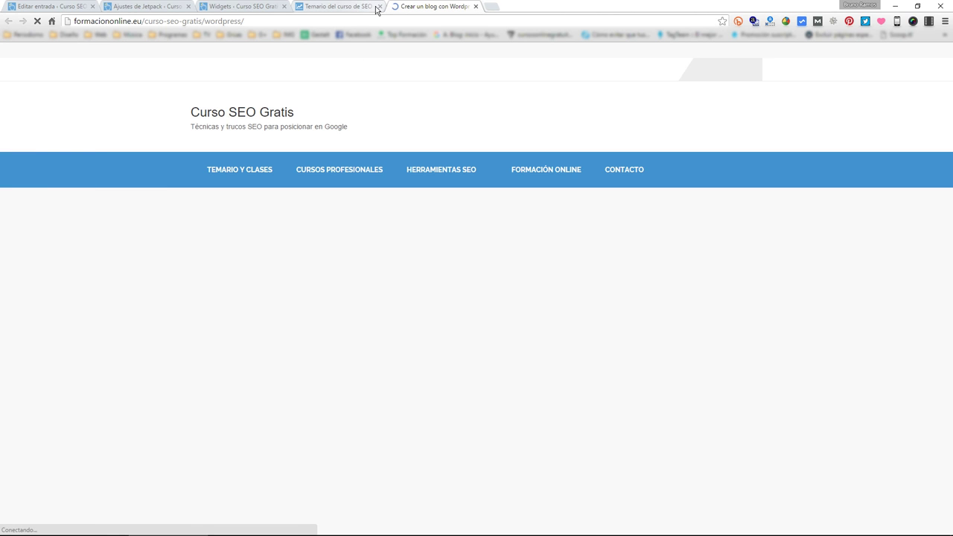
scroll(383, 190, down, 7)
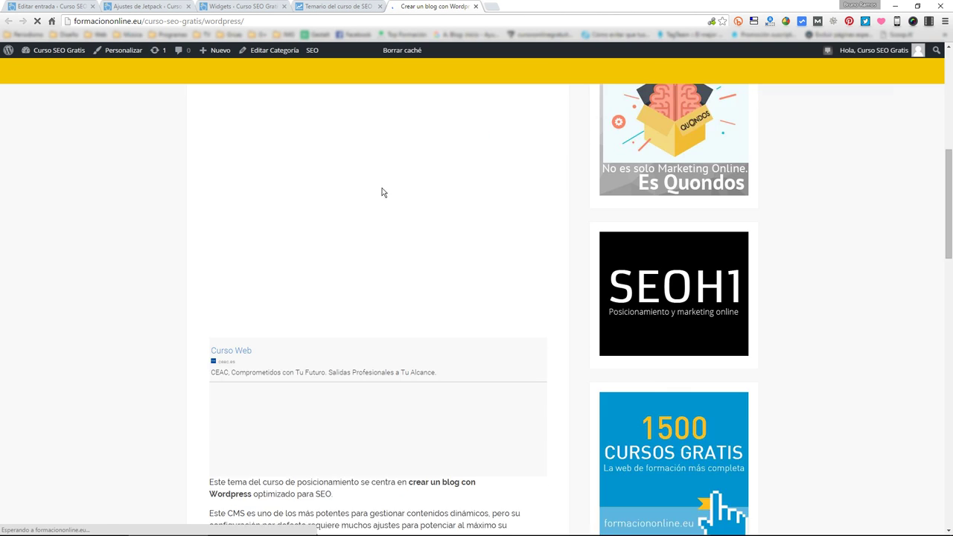
scroll(381, 192, down, 15)
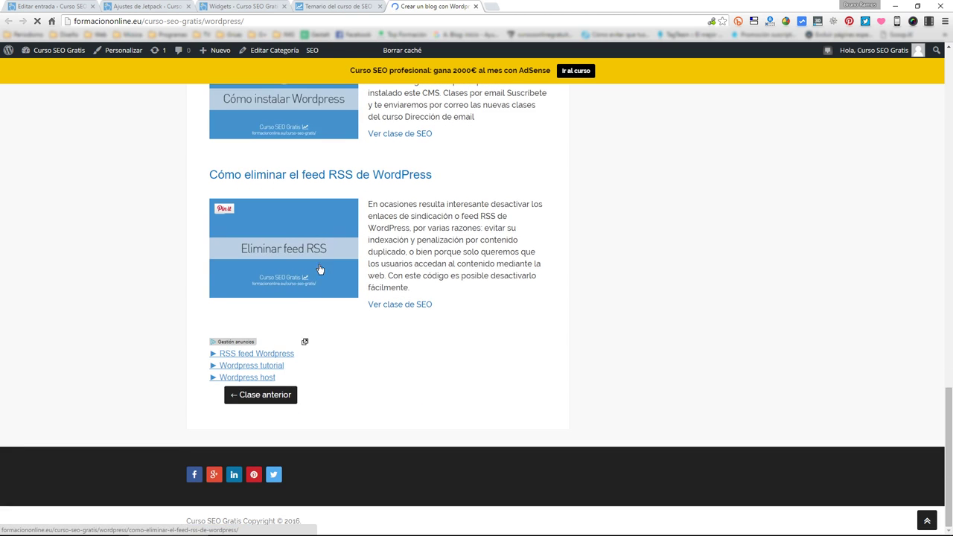
scroll(304, 275, up, 4)
scroll(303, 274, down, 5)
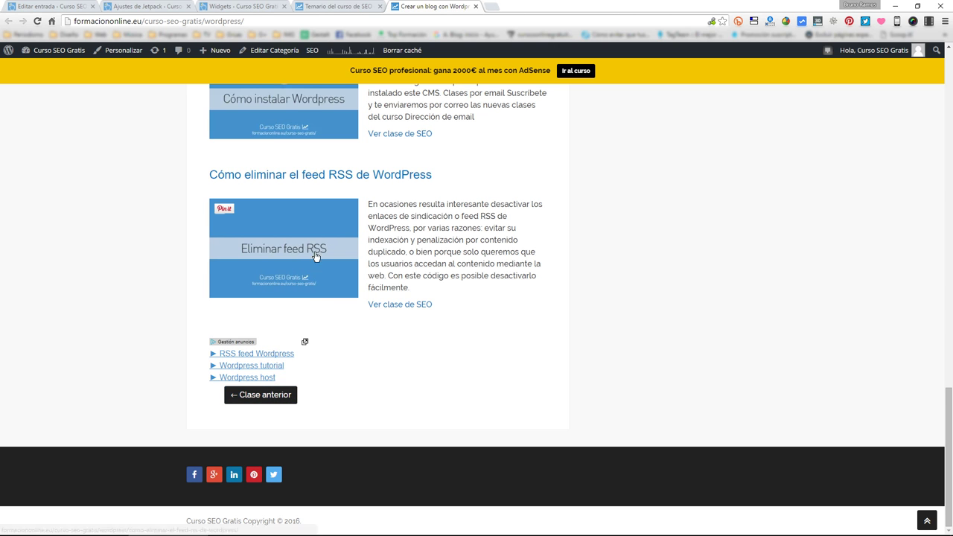
scroll(316, 256, up, 3)
scroll(514, 304, down, 3)
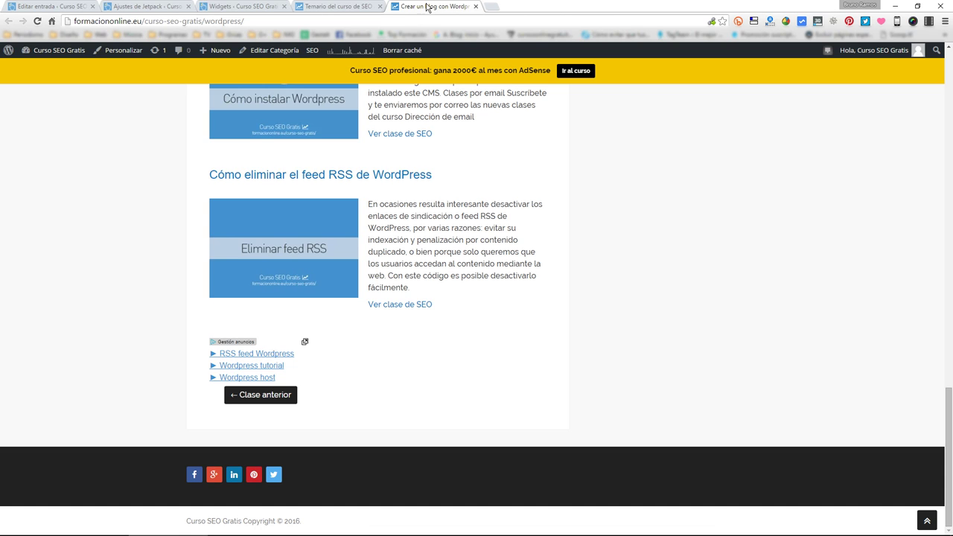
click(476, 7)
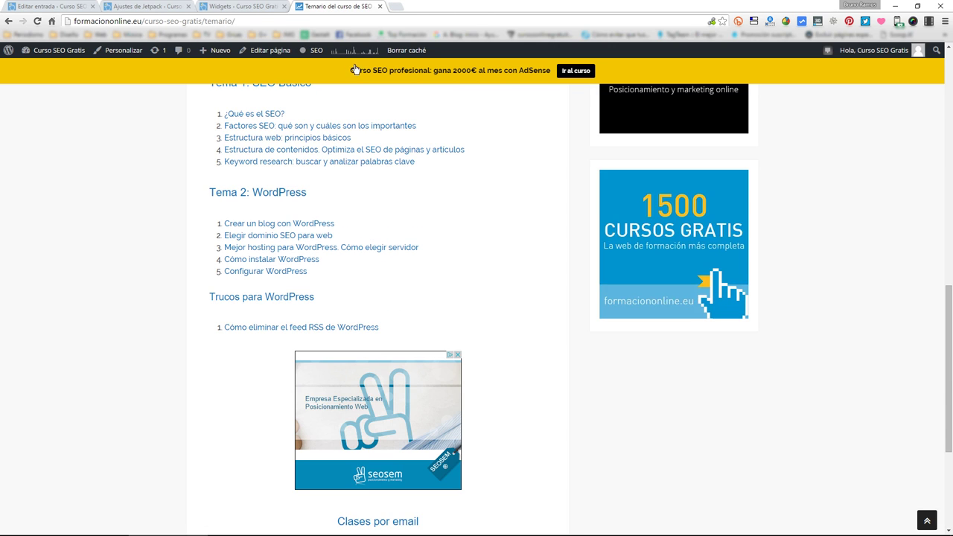
- Read the description of the Manage module in the Jetpack settings and close it
click(152, 7)
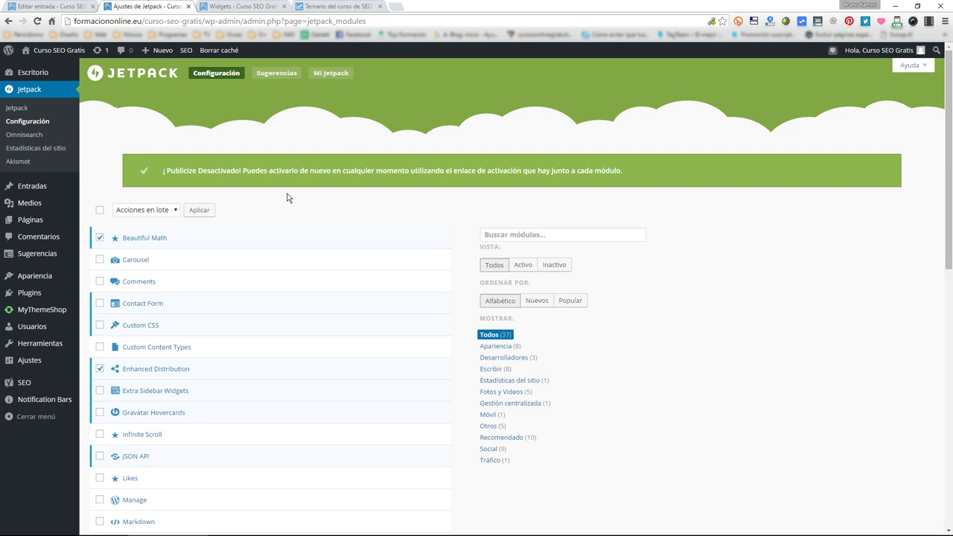
scroll(298, 207, down, 2)
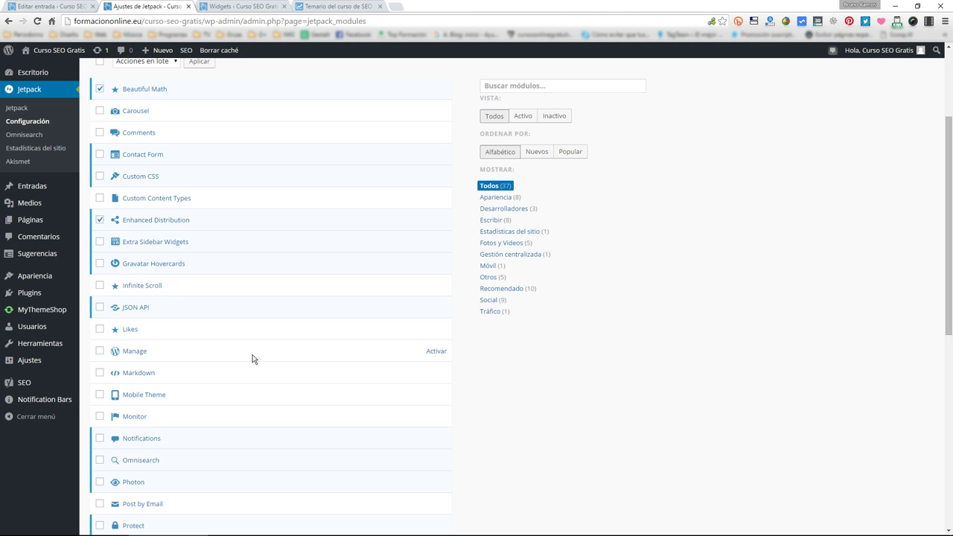
click(137, 354)
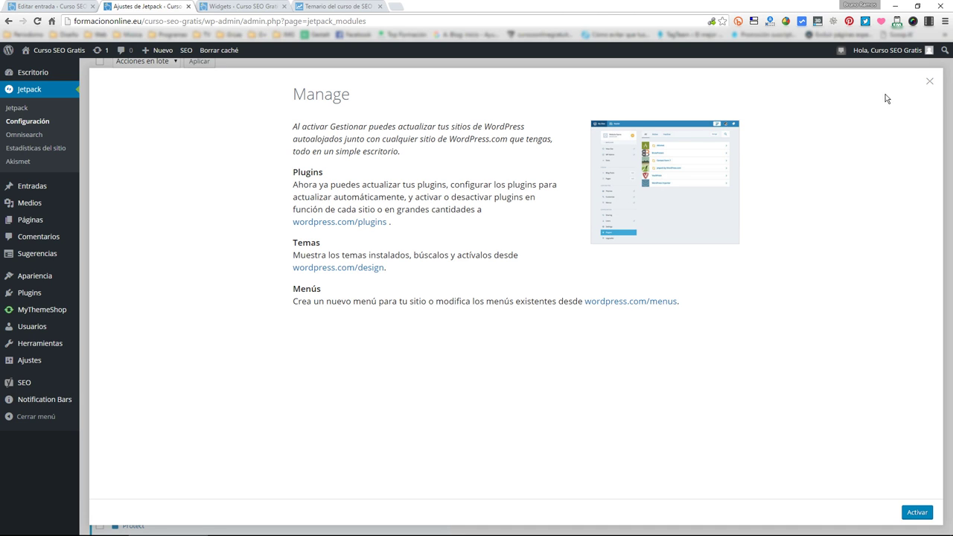
click(931, 83)
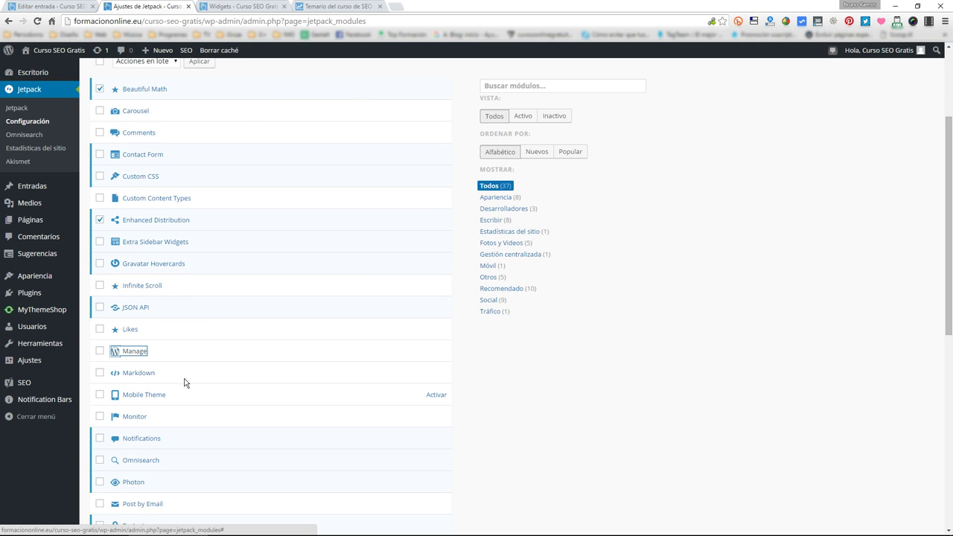
- Read the description of the Markdown module, close it and look over the modules from Mobile Theme to Protect
click(145, 378)
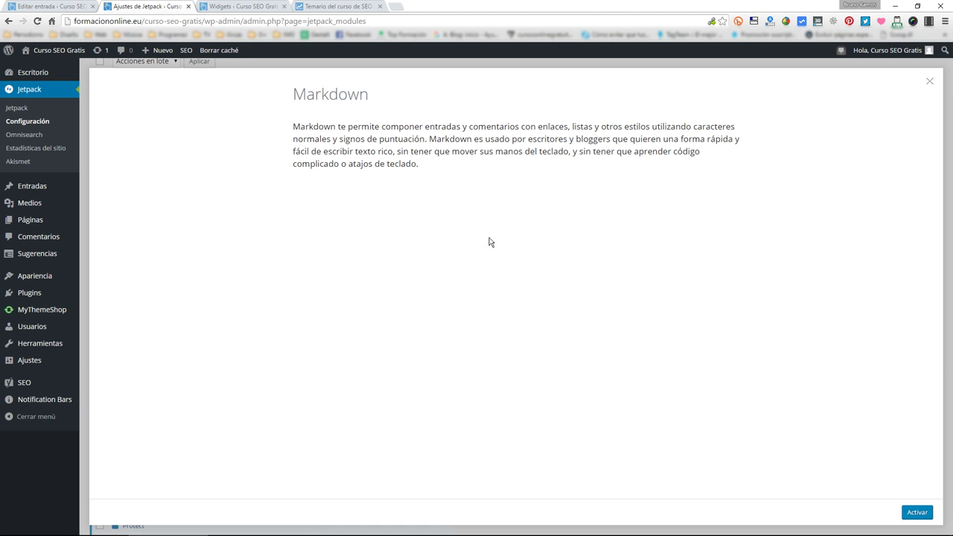
click(927, 80)
scroll(213, 325, down, 3)
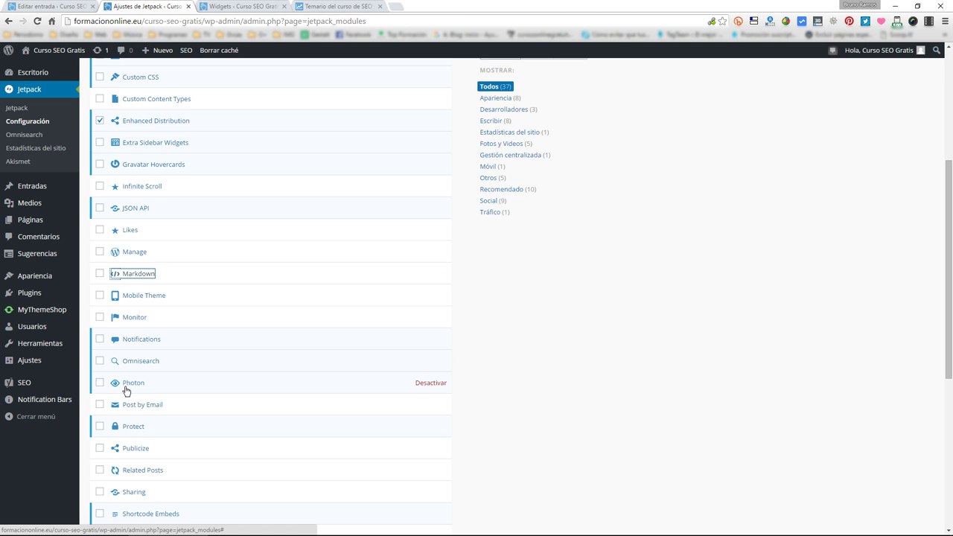
scroll(521, 377, down, 2)
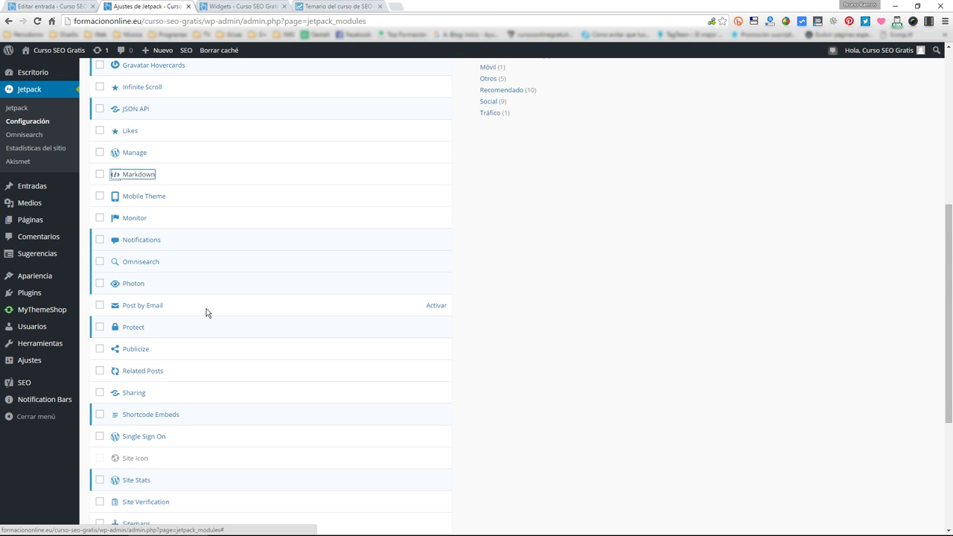
click(214, 22)
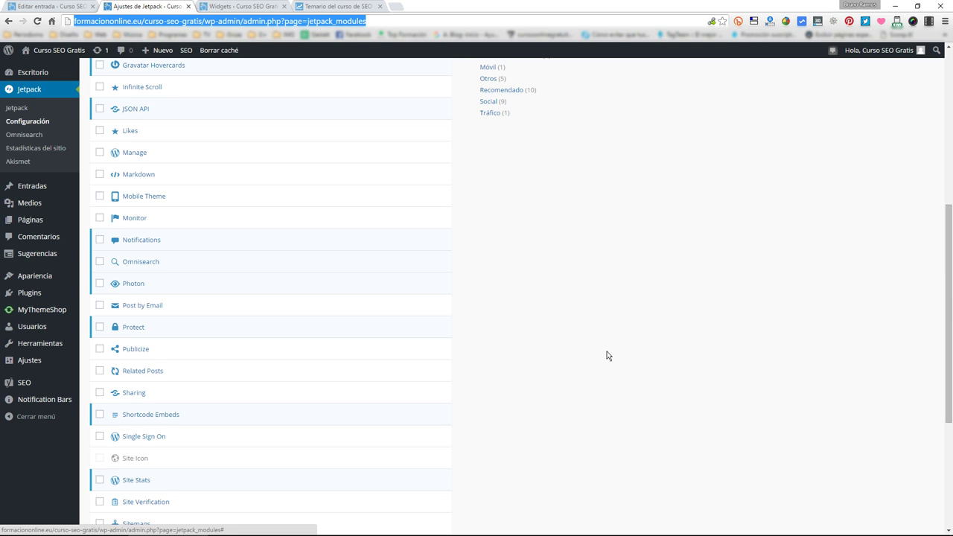
- Open the Protect module's configuration in a new tab and examine its whitelist section with the current IP address
mouse_move(127, 334)
middle_click(395, 327)
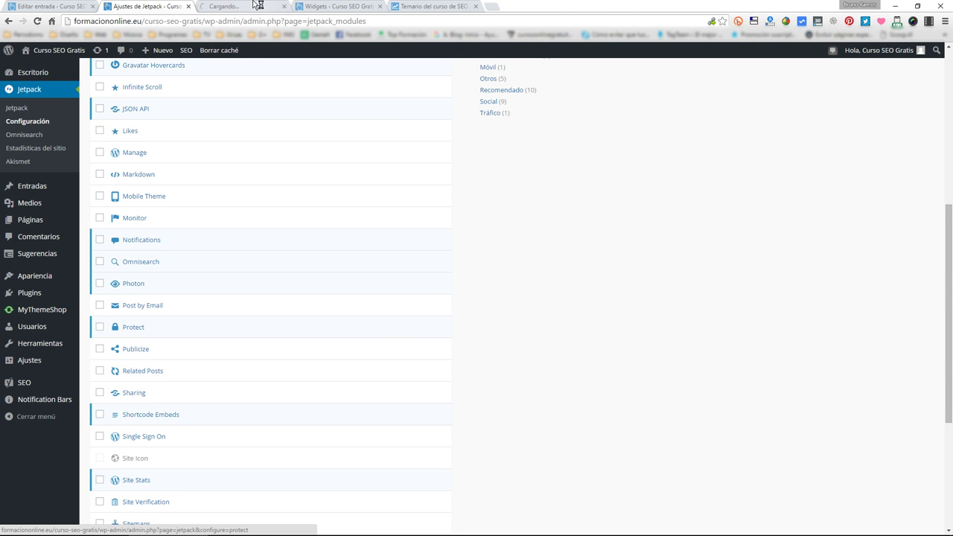
key(ctrl+Tab)
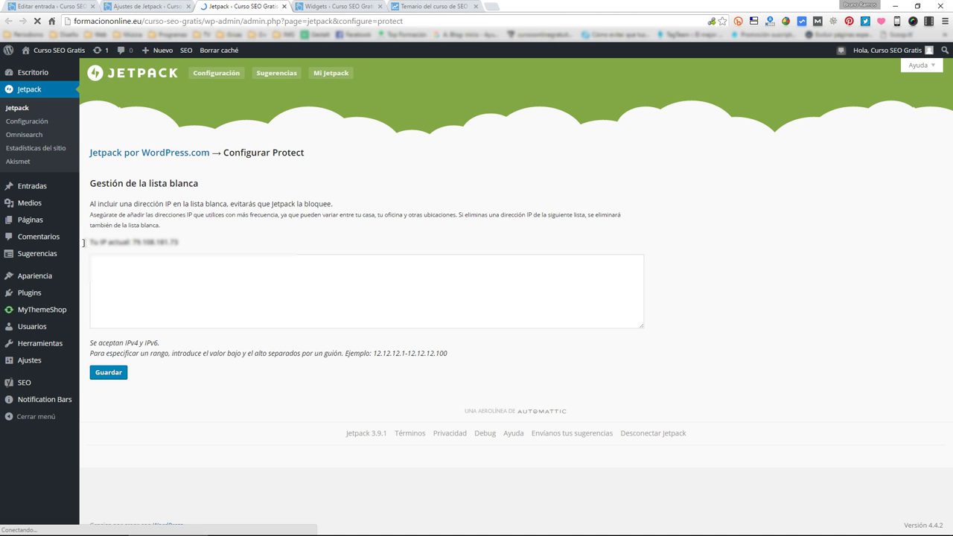
drag(86, 244, 177, 241)
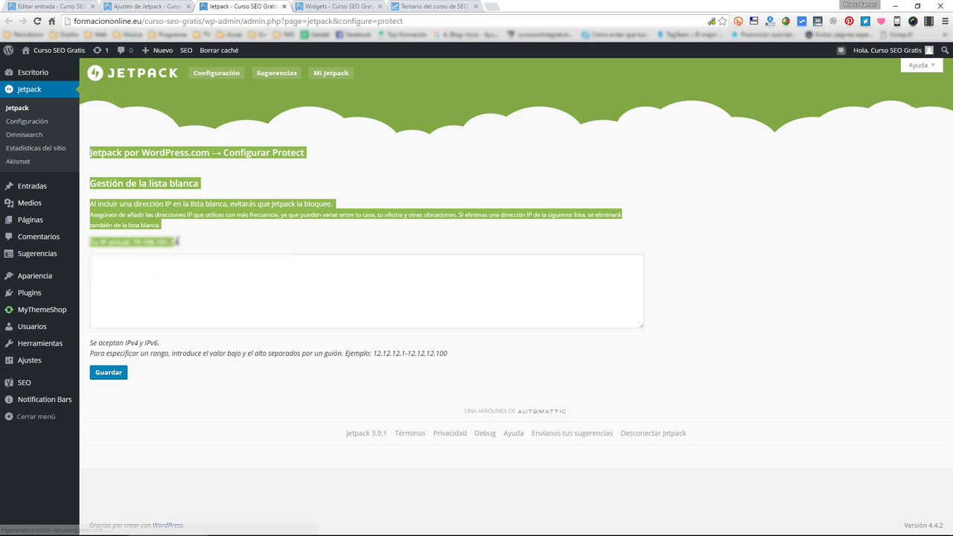
click(175, 242)
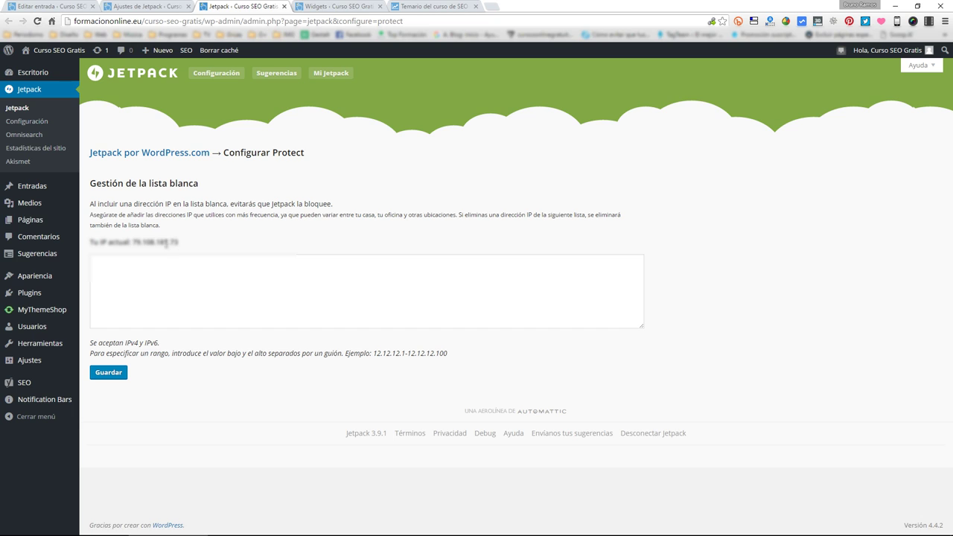
- Try copying the current IP address into the Protect whitelist, clear the entry without saving and close the page
double_click(166, 243)
key(ctrl+c)
click(140, 285)
key(ctrl+v)
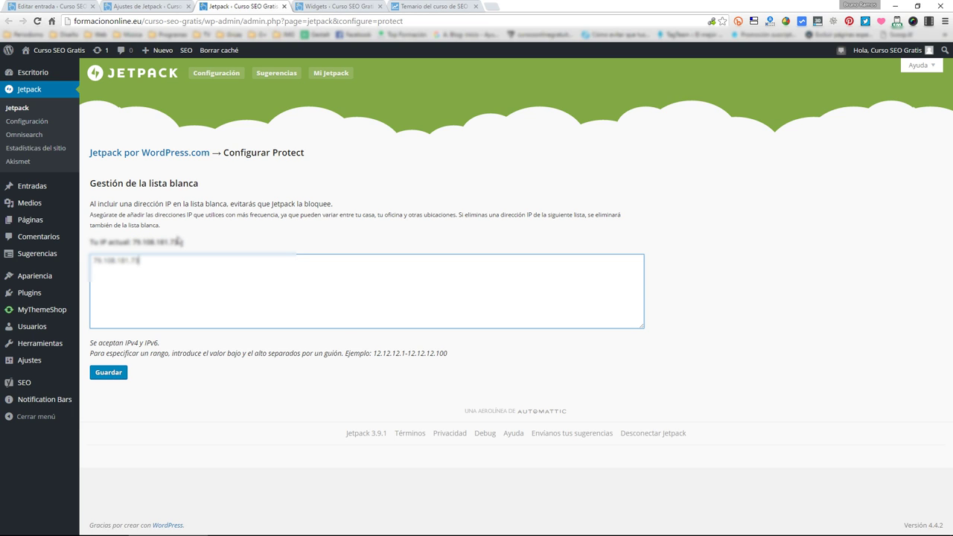
key(ctrl+a)
key(BackSpace)
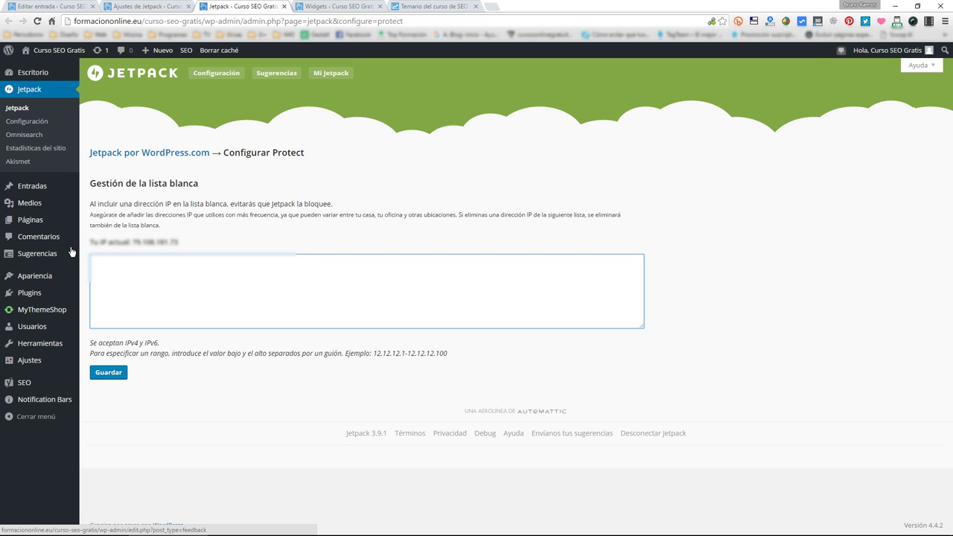
middle_click(221, 6)
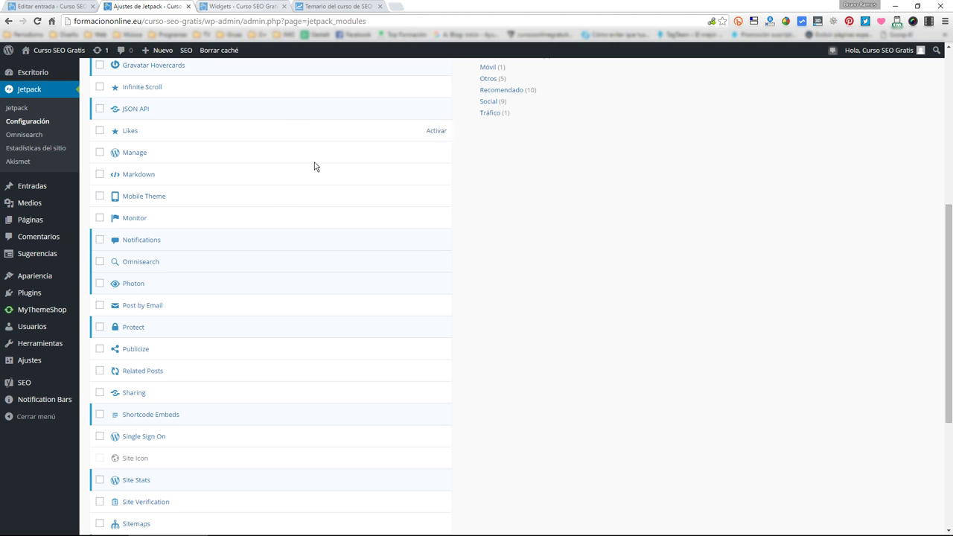
- Read the descriptions of the Publicize and Sharing modules, closing each one
click(125, 351)
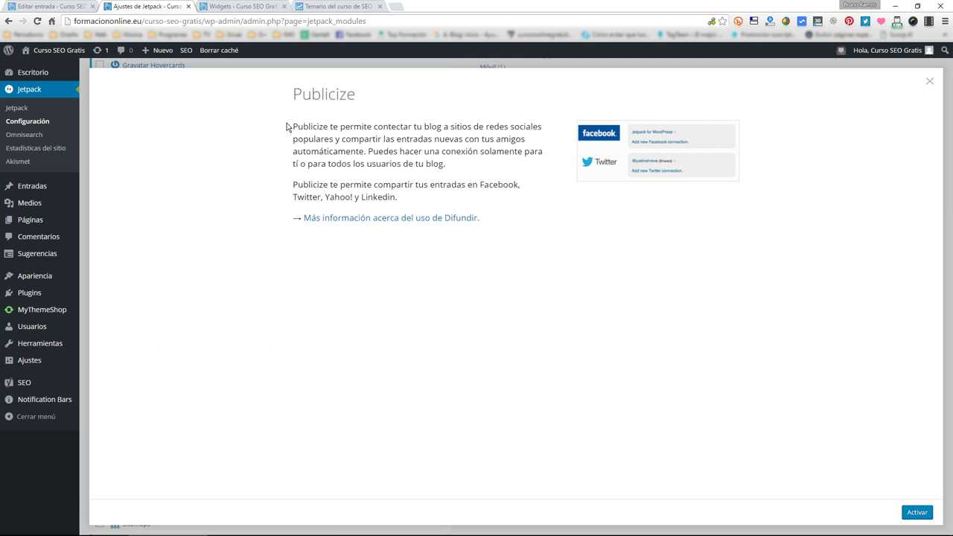
click(929, 82)
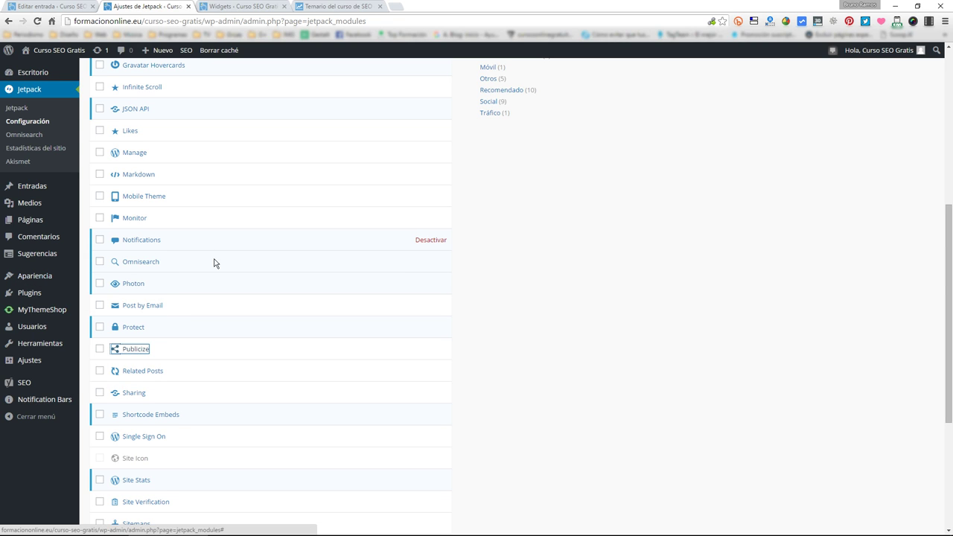
click(133, 393)
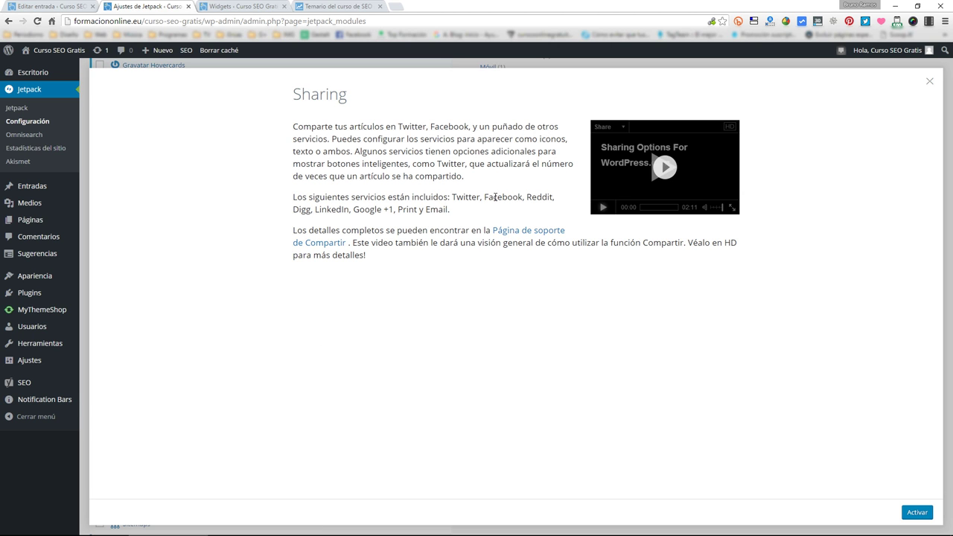
click(928, 82)
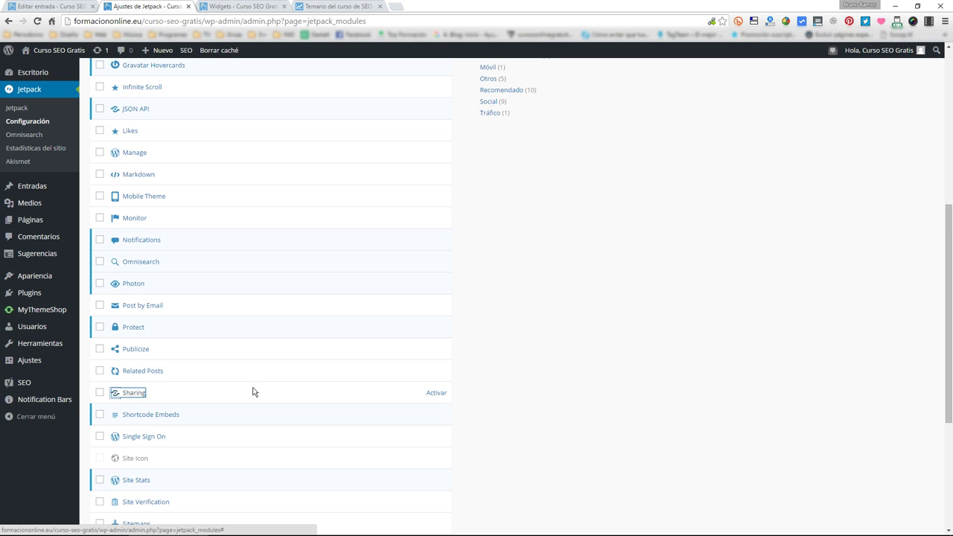
- Read the Shortcode Embeds description, highlight the [dailymotion] shortcode among those available, and close it
scroll(253, 391, down, 2)
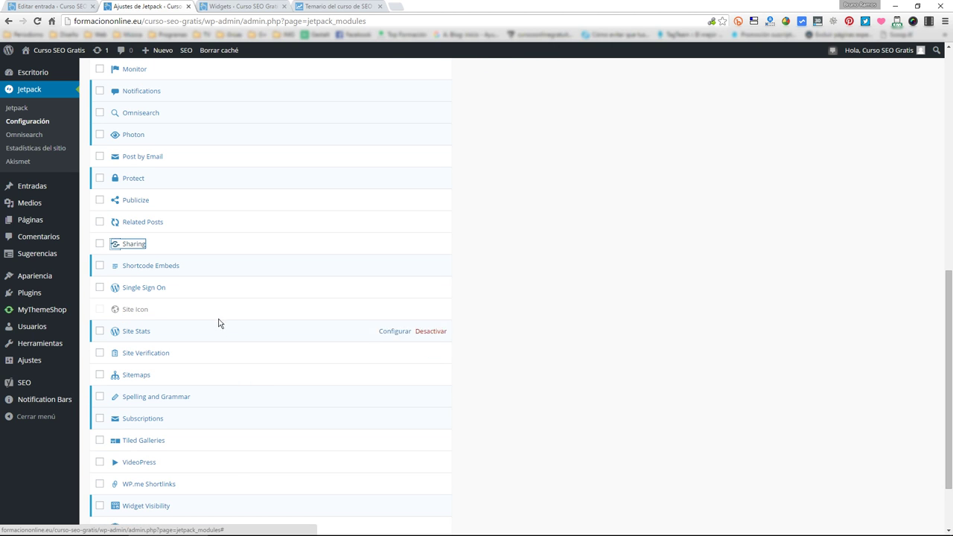
click(142, 269)
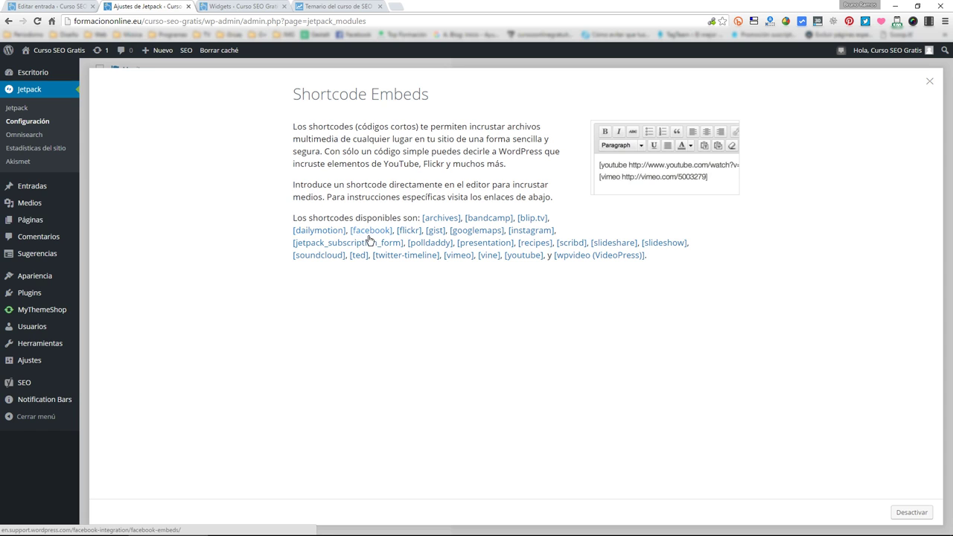
drag(287, 232, 346, 232)
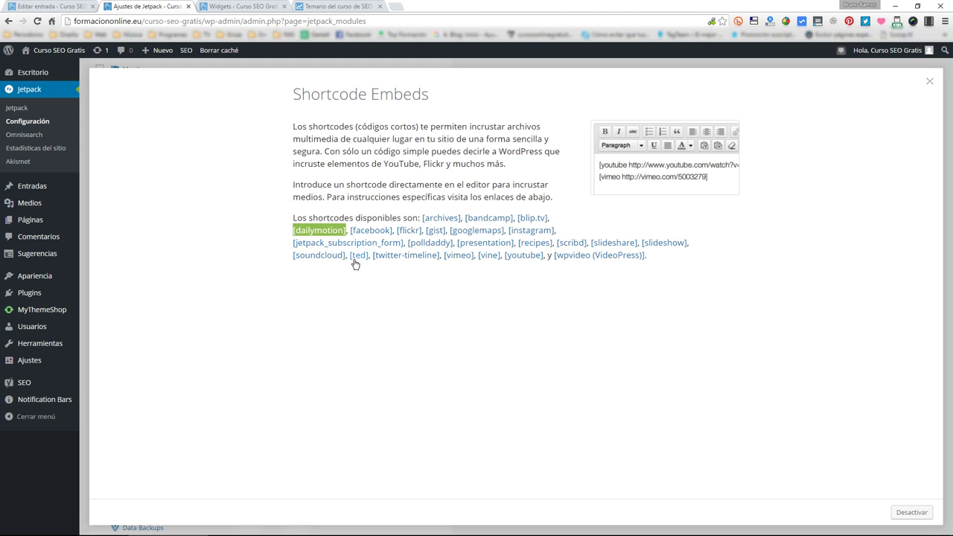
click(927, 89)
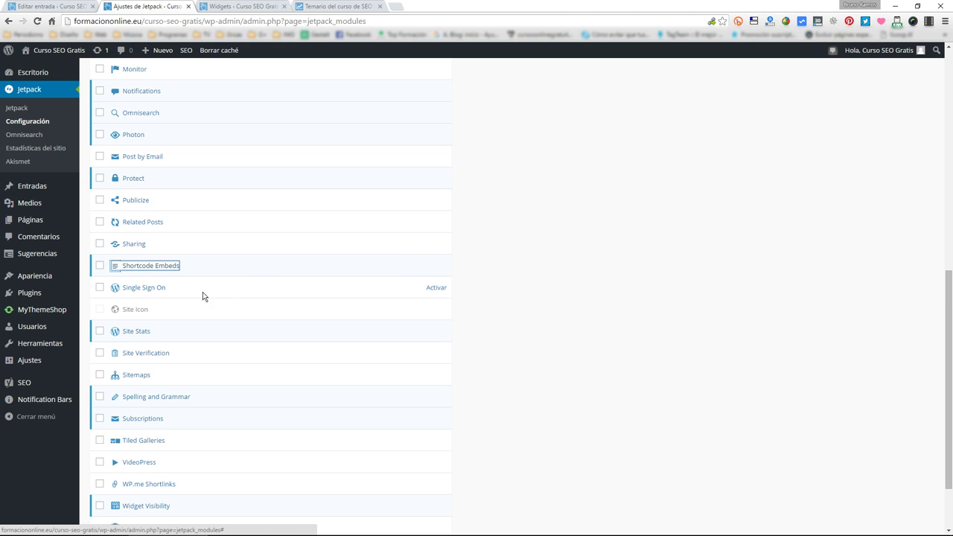
- Read and close the Single Sign On description, and highlight the Site Icon module name in the list
click(142, 291)
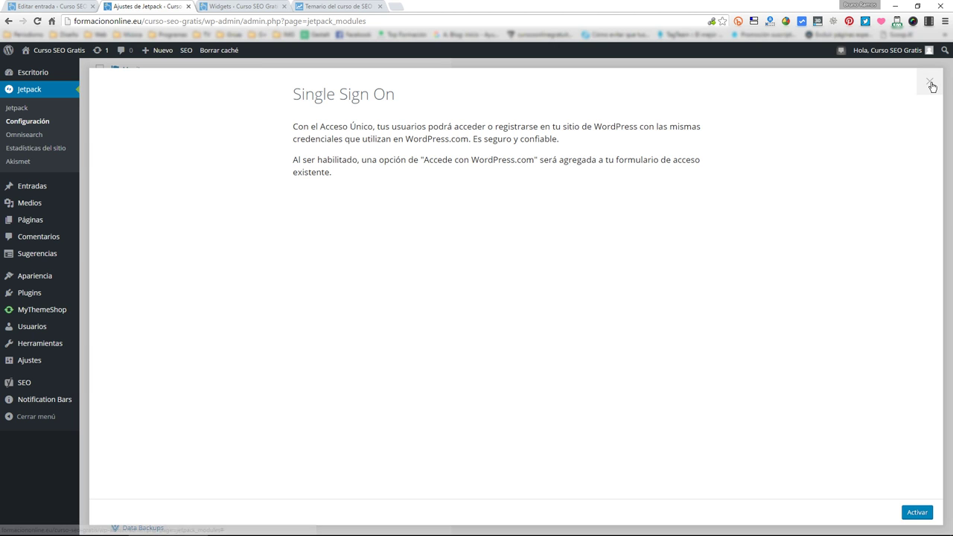
click(931, 88)
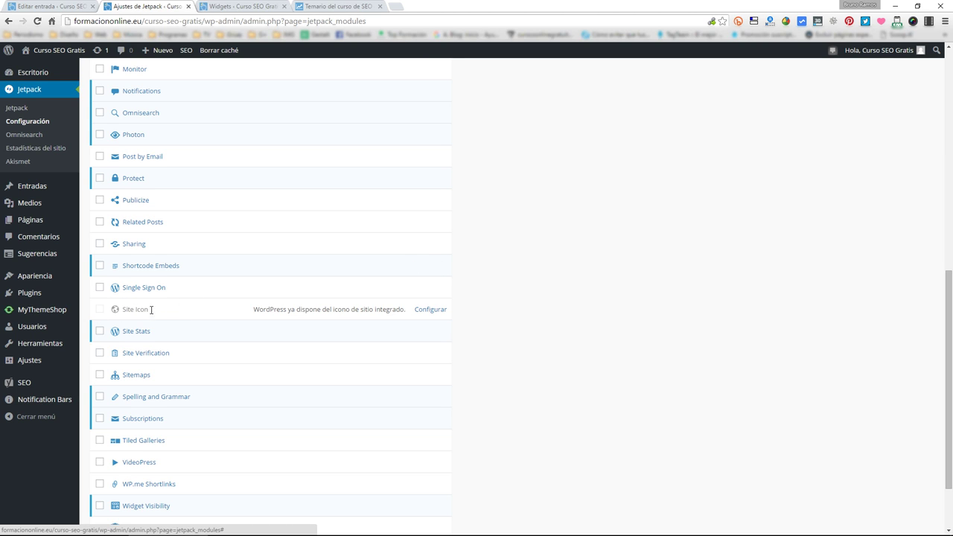
drag(151, 310, 116, 310)
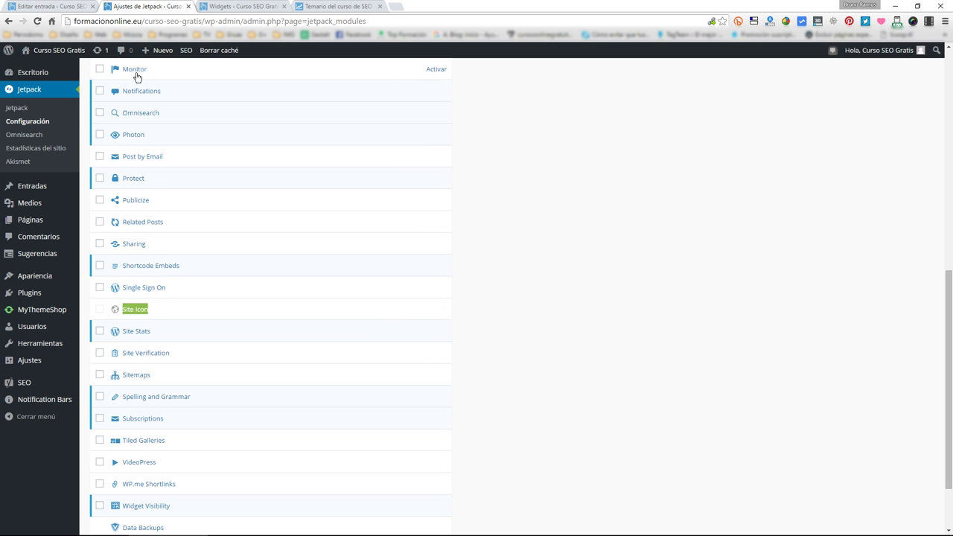
- Open the site statistics in a new tab and look over the views chart, top pages, clicks and subscriptions
middle_click(48, 153)
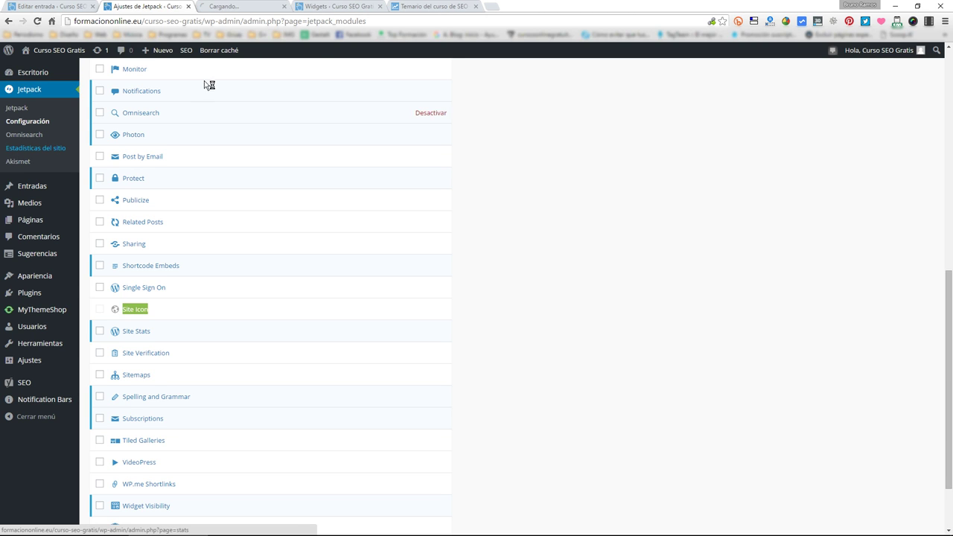
click(227, 6)
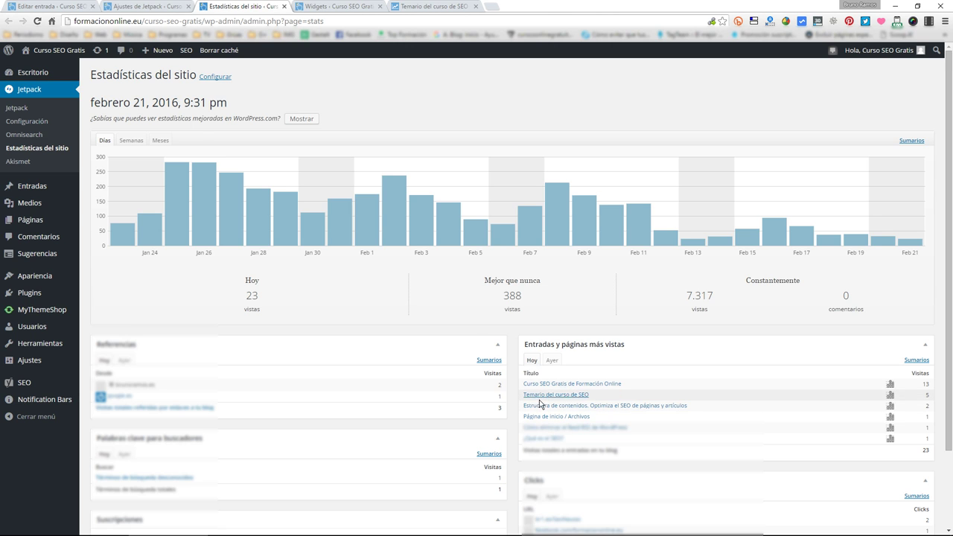
scroll(539, 403, down, 1)
scroll(539, 403, down, 1)
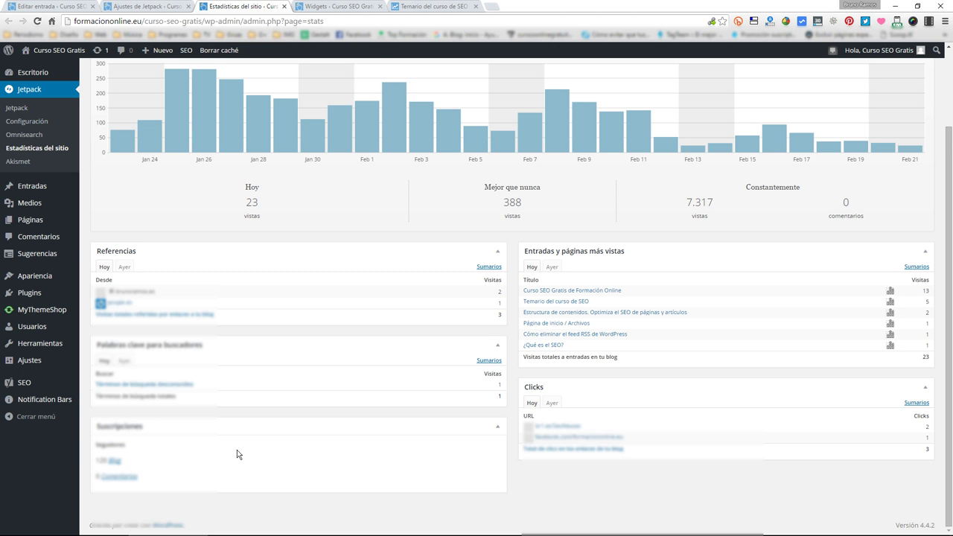
- Show the email subscription form in the sidebar of the Temario del curso de SEO page
click(428, 6)
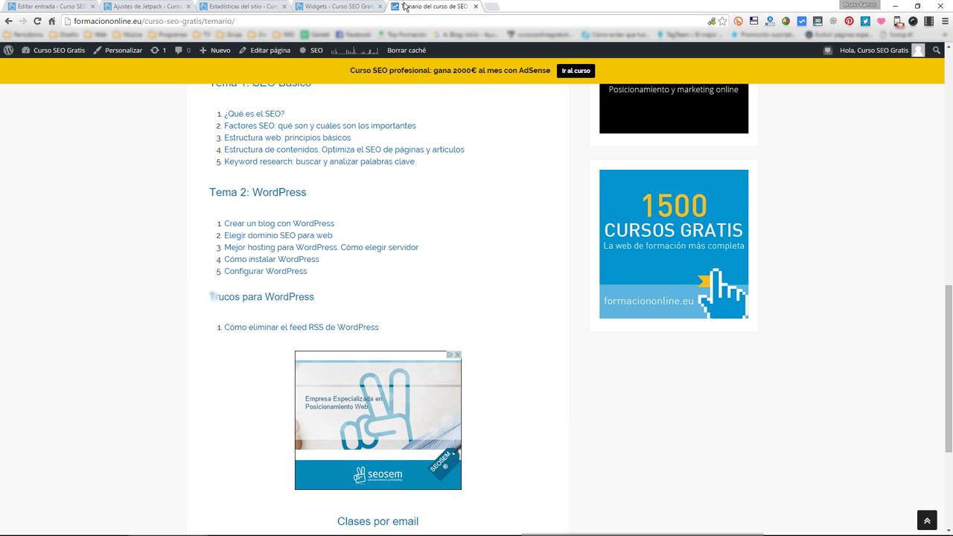
scroll(756, 306, up, 4)
scroll(756, 306, up, 5)
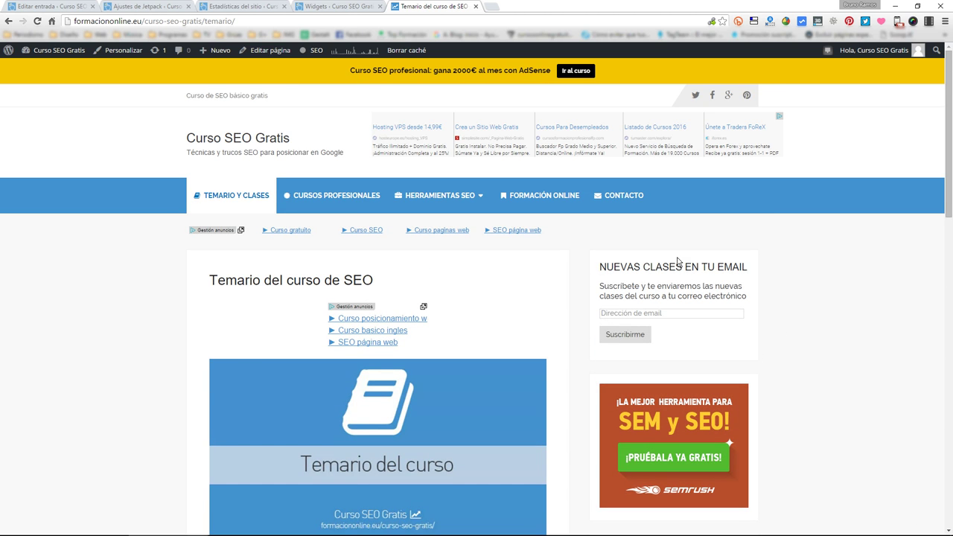
scroll(262, 378, down, 2)
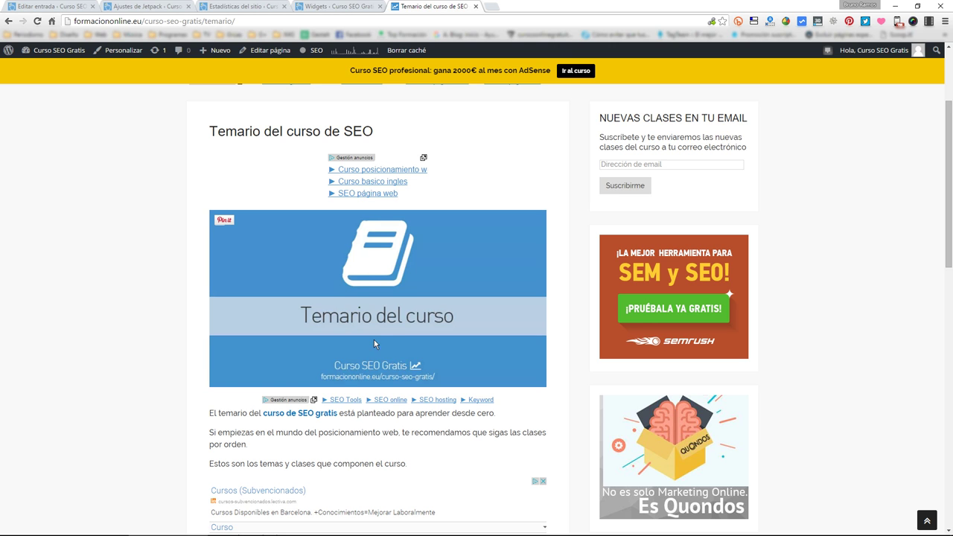
- Return to the site statistics page and review the daily views chart
click(128, 6)
click(66, 6)
click(233, 6)
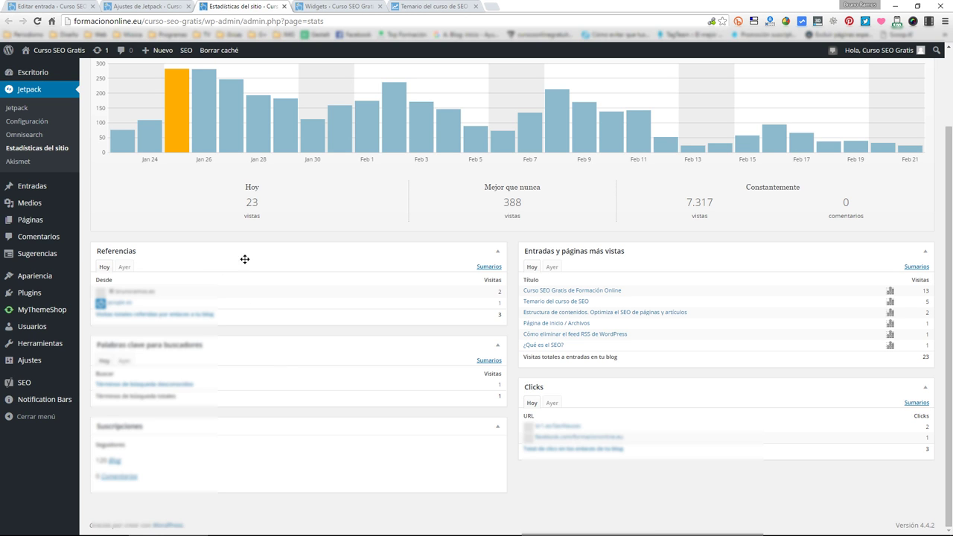
scroll(238, 257, up, 2)
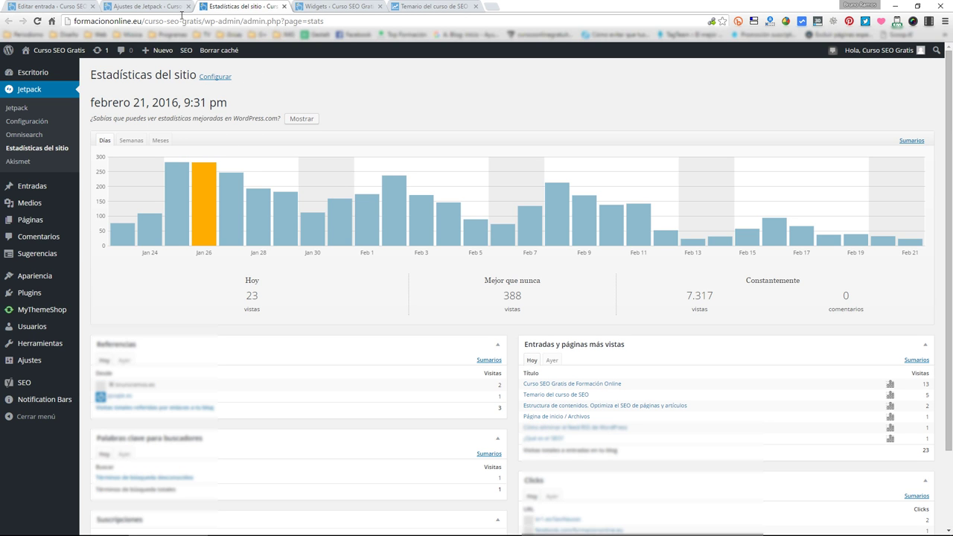
- Go back to the Jetpack settings, read the description of the Site Verification module and close it
click(157, 5)
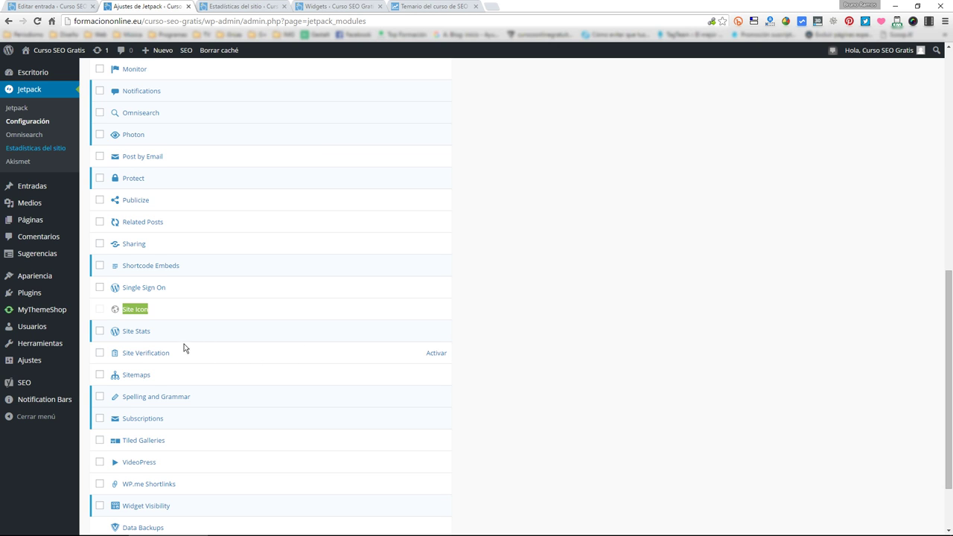
click(154, 358)
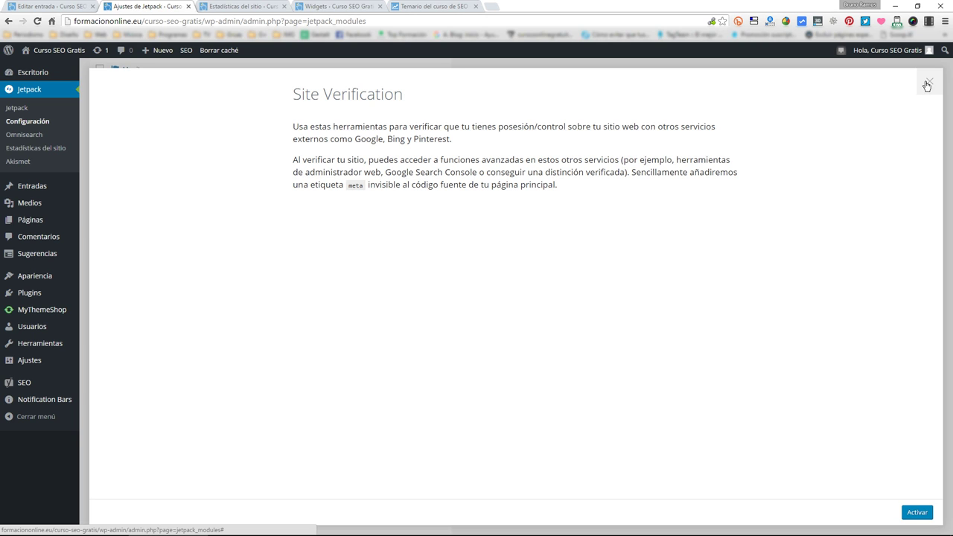
click(926, 84)
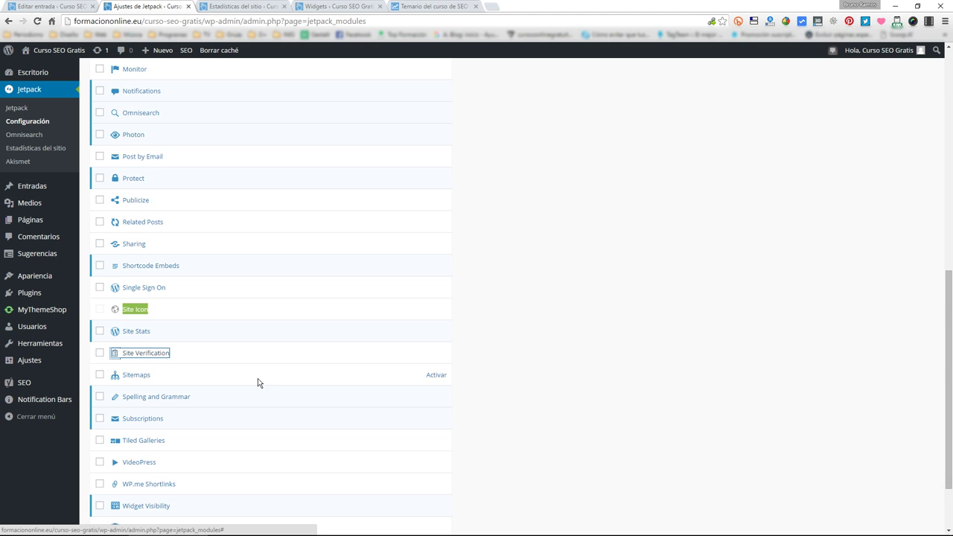
- Select the Spelling and Grammar module in the Jetpack module list
scroll(246, 391, down, 2)
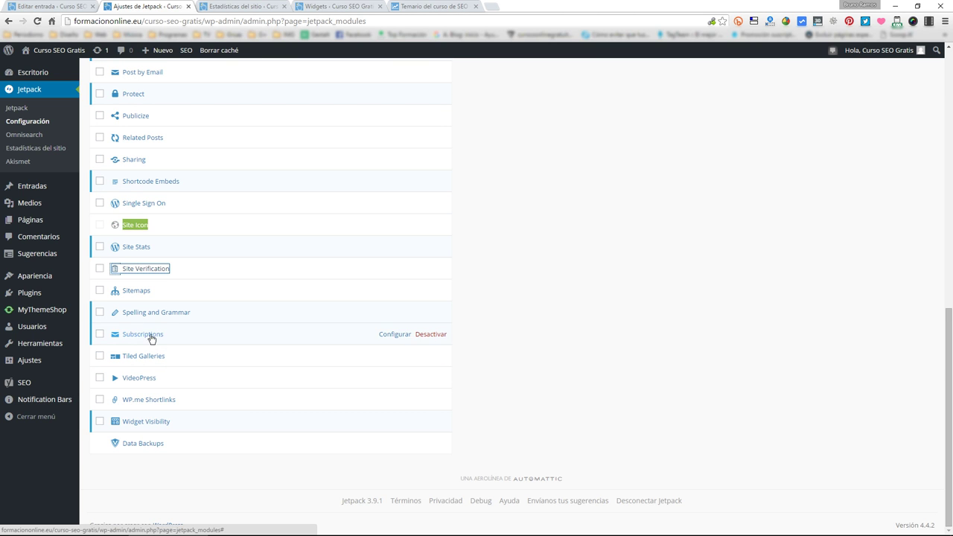
click(100, 313)
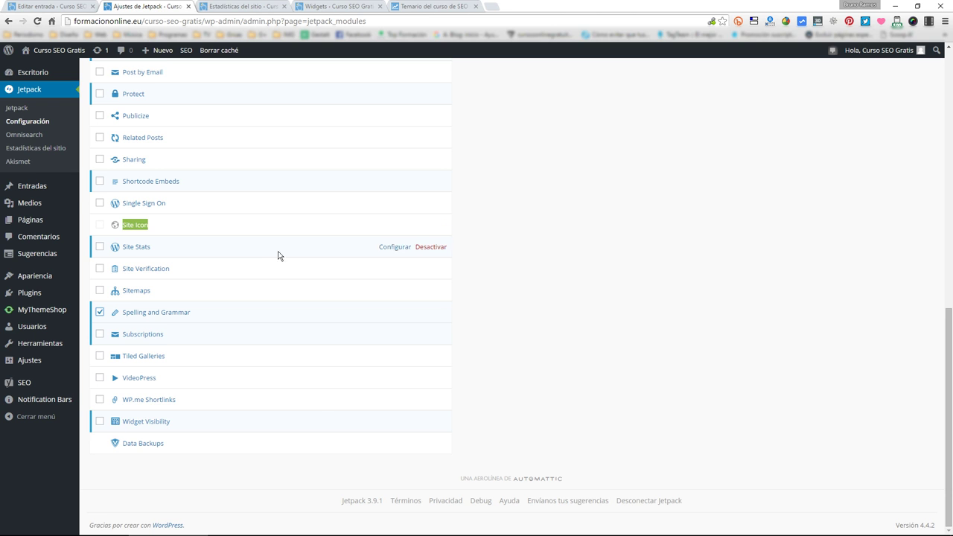
- Open the Suscripciones al blog (Jetpack) widget in the Widgets sidebar and review its title, introductory text, email placeholder and success message
click(345, 5)
scroll(508, 182, up, 10)
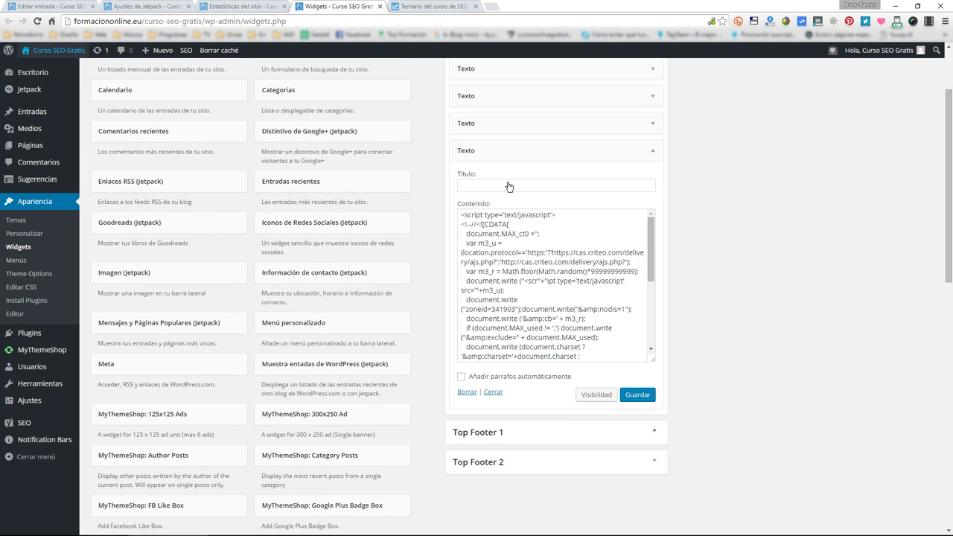
click(632, 141)
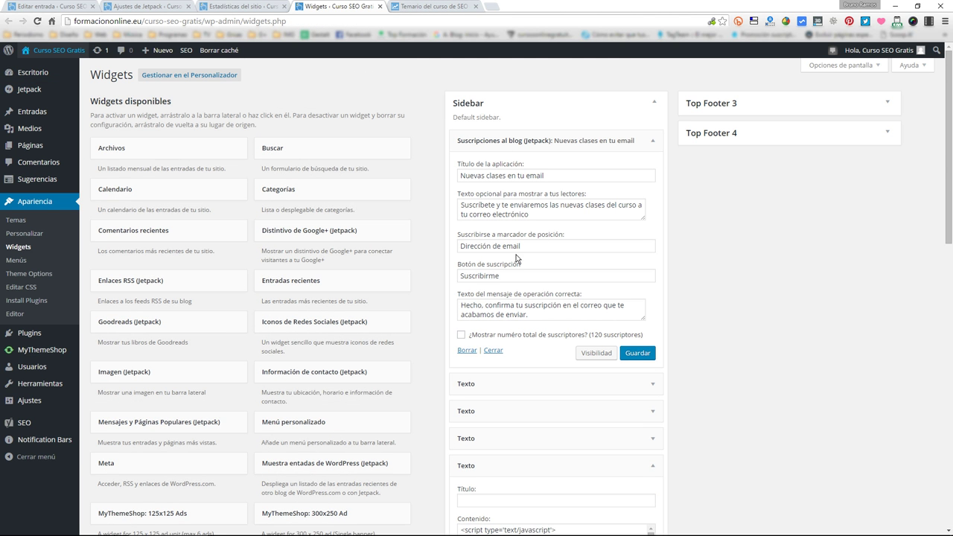
mouse_move(460, 175)
mouse_down()
mouse_move(599, 176)
mouse_move(459, 175)
mouse_up()
click(584, 176)
click(459, 176)
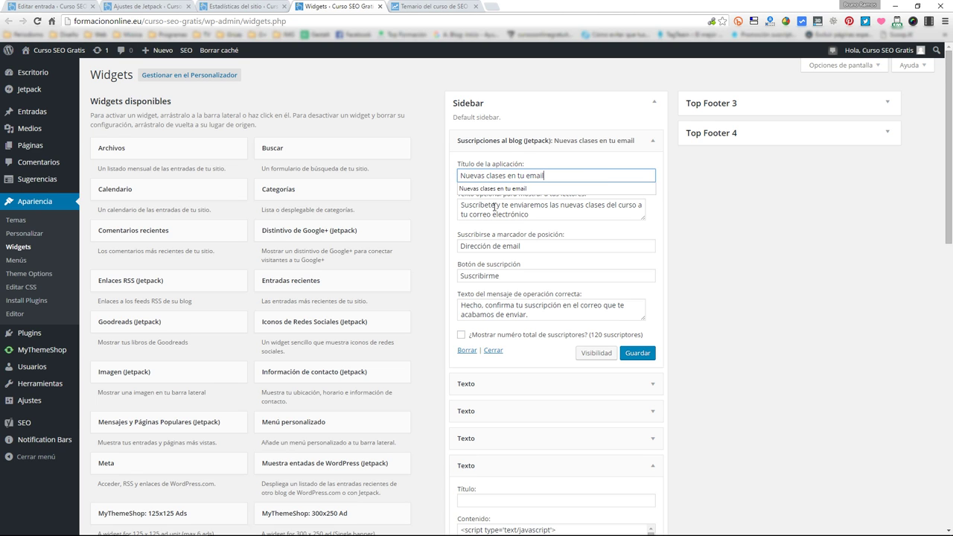
double_click(494, 207)
drag(494, 207, 592, 215)
click(536, 246)
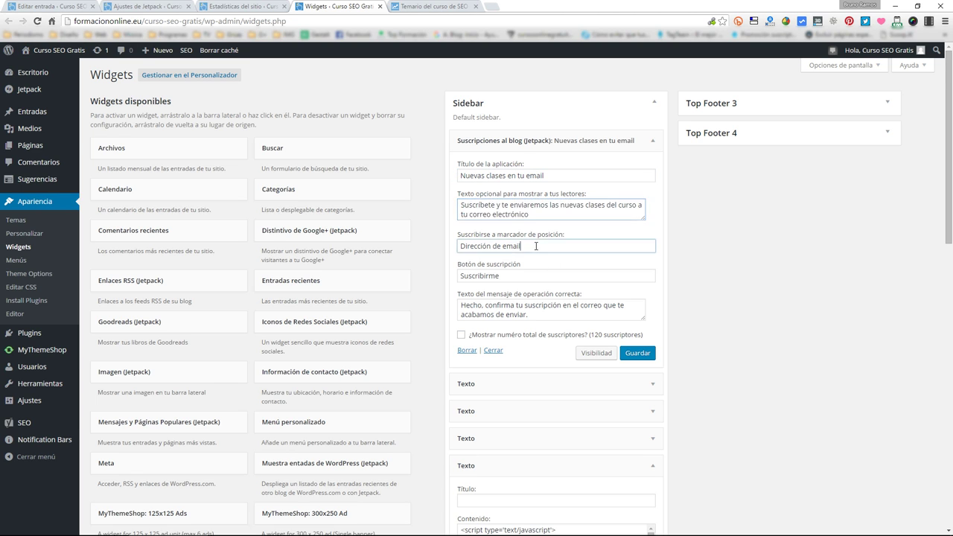
drag(536, 245, 461, 246)
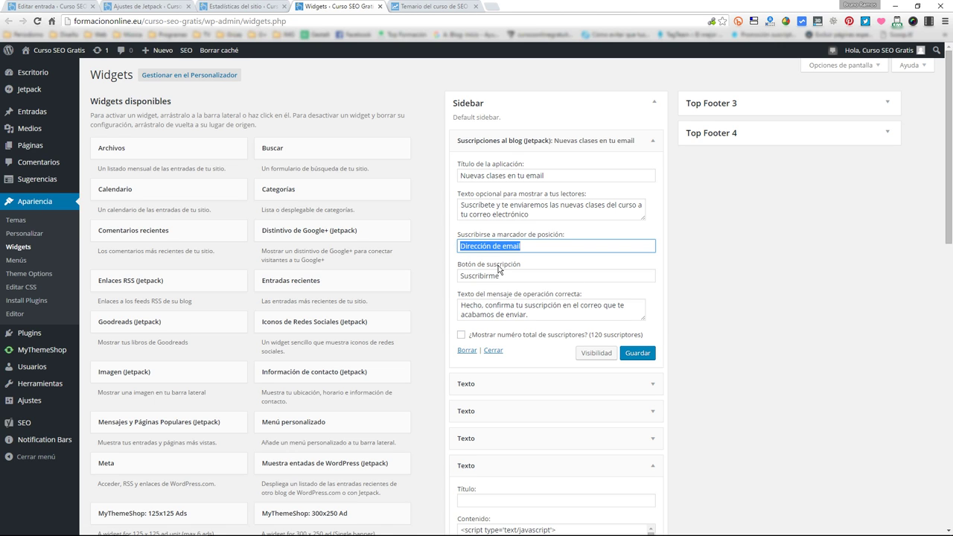
drag(459, 302, 558, 314)
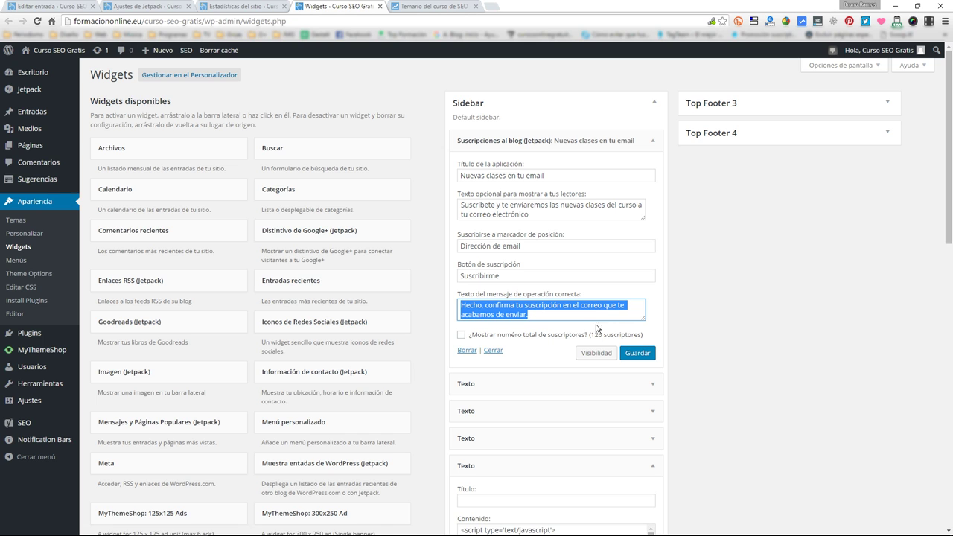
- Show the Clases por email subscription form at the end of the Temario del curso de SEO page
click(149, 6)
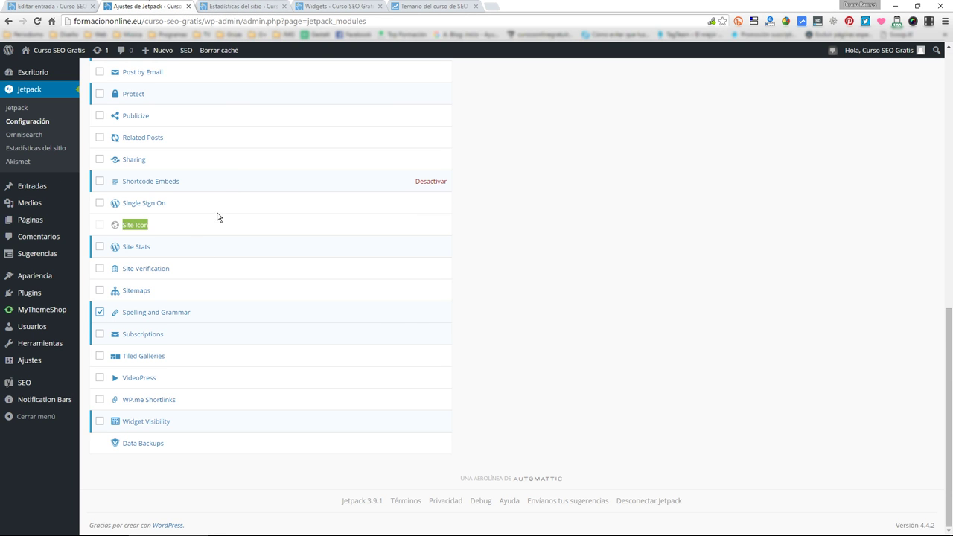
click(431, 6)
scroll(472, 222, down, 2)
scroll(472, 221, down, 9)
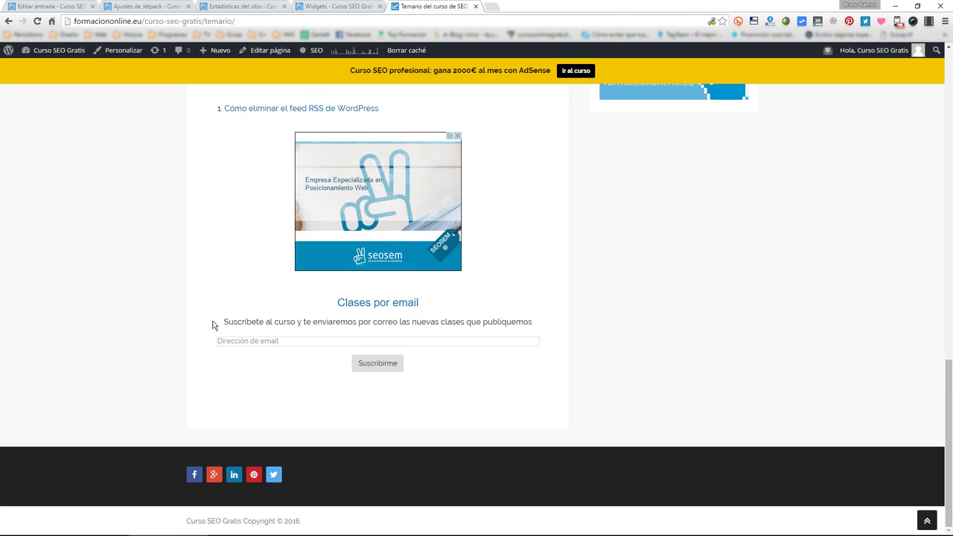
drag(212, 324, 511, 357)
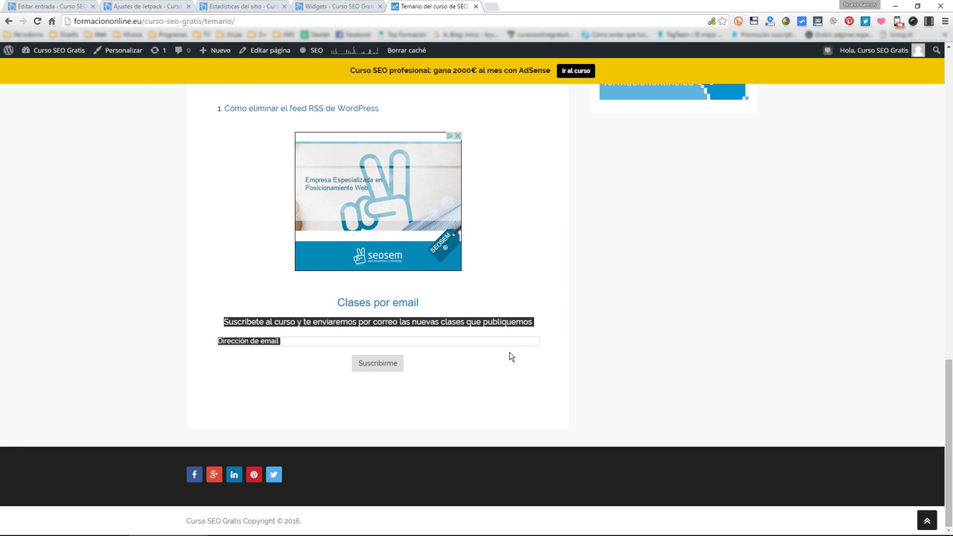
- Point out the WP.me Shortlinks module in the Jetpack list and the full web address of the Temario page
click(117, 6)
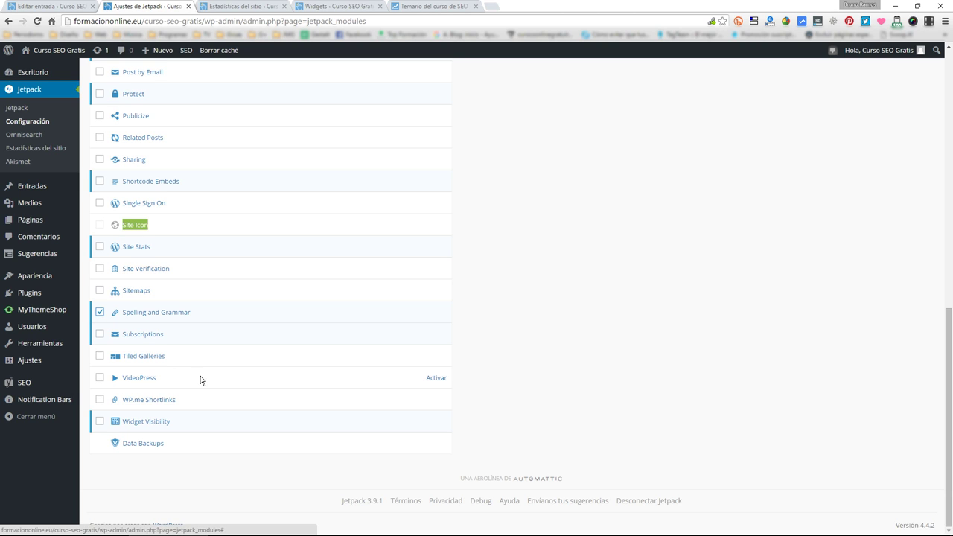
drag(186, 400, 126, 402)
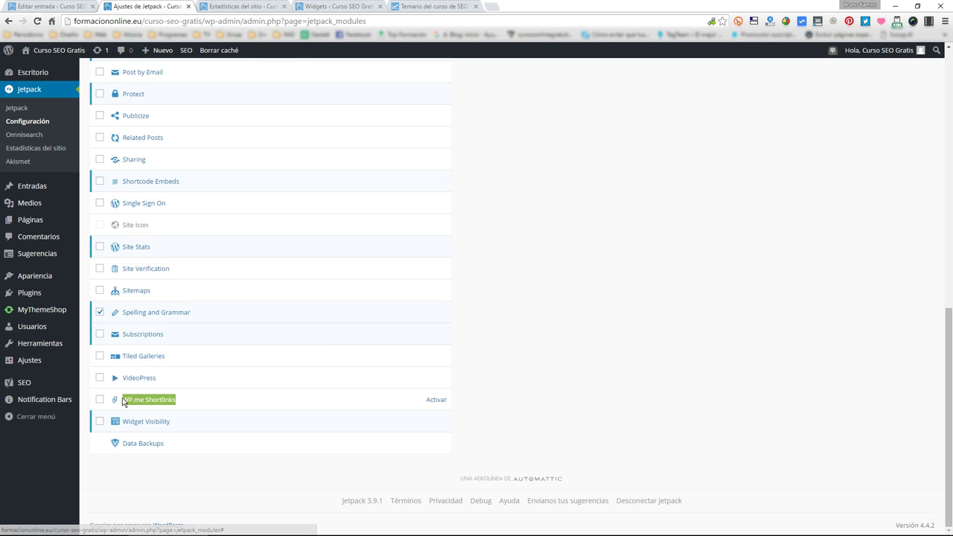
click(534, 374)
click(439, 6)
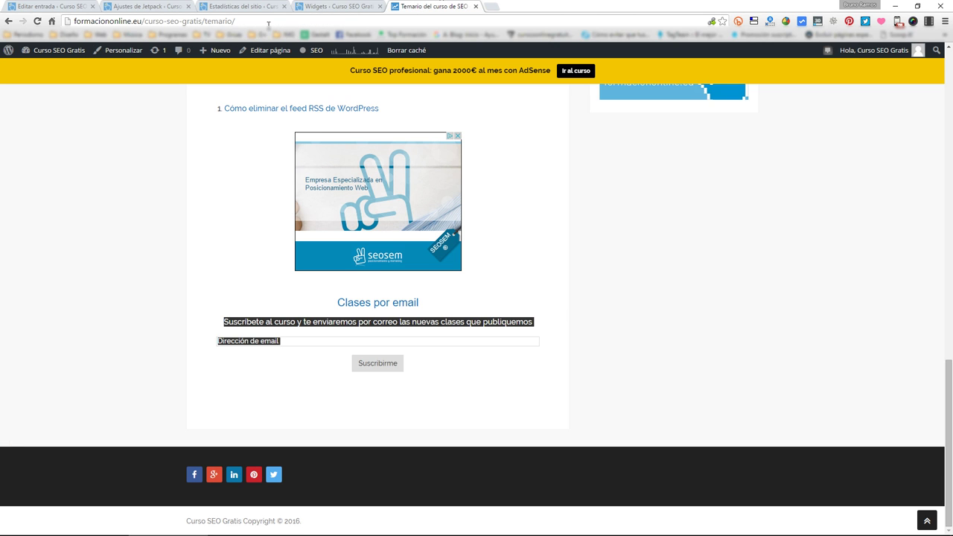
drag(111, 20, 60, 13)
click(249, 20)
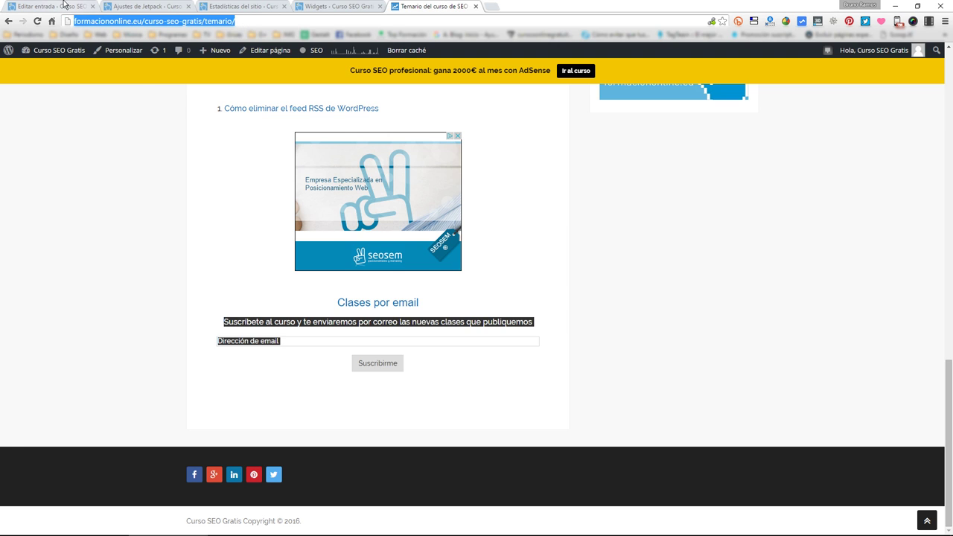
- Add a visibility rule to the blog subscription widget so it is shown if Página es Portada
click(168, 6)
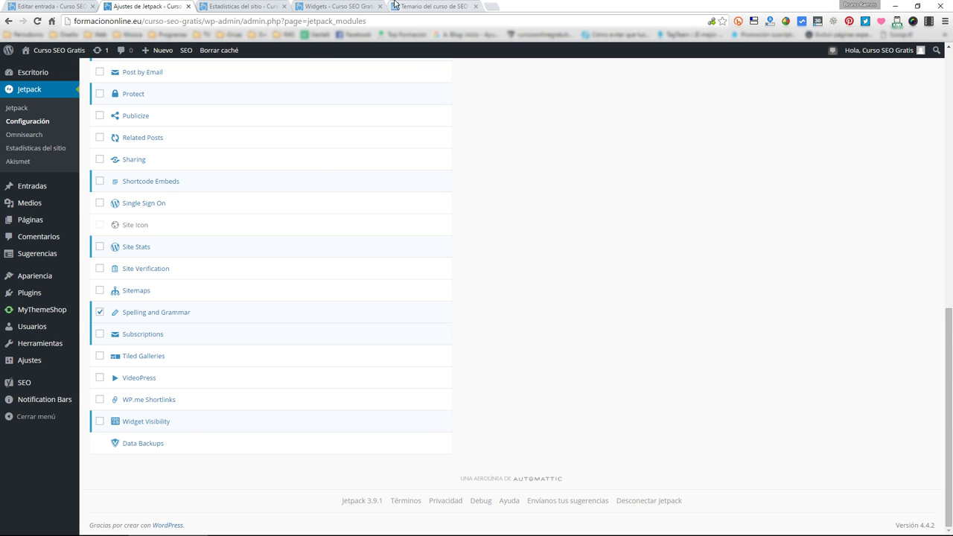
click(369, 6)
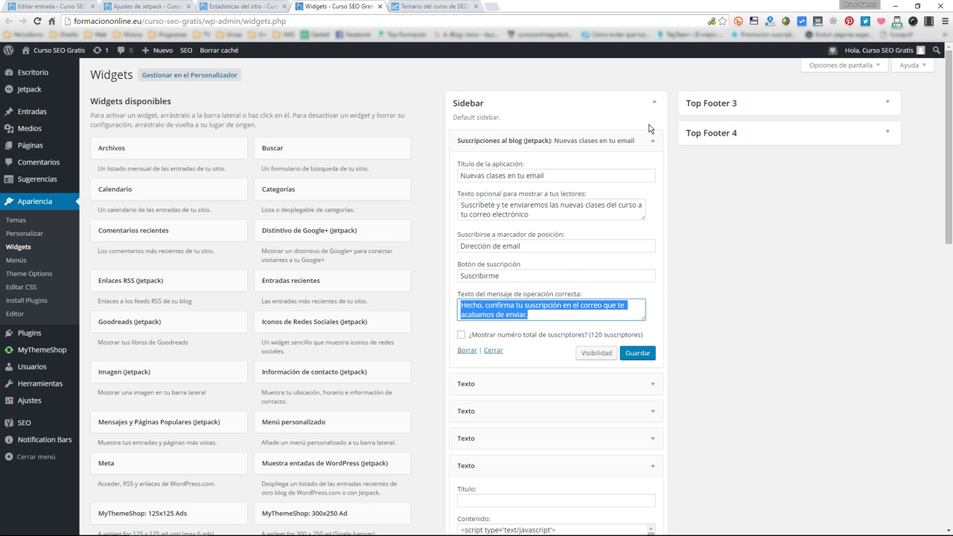
click(558, 314)
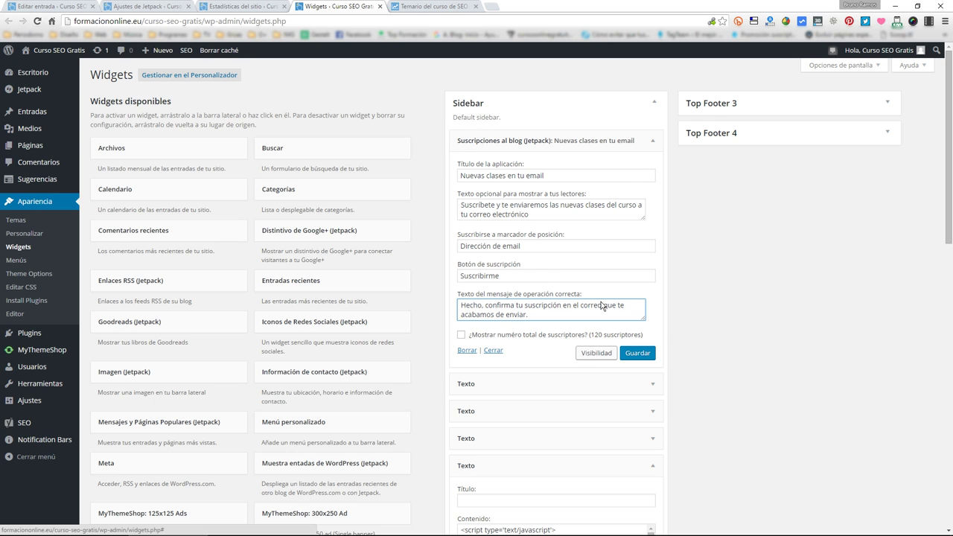
click(600, 357)
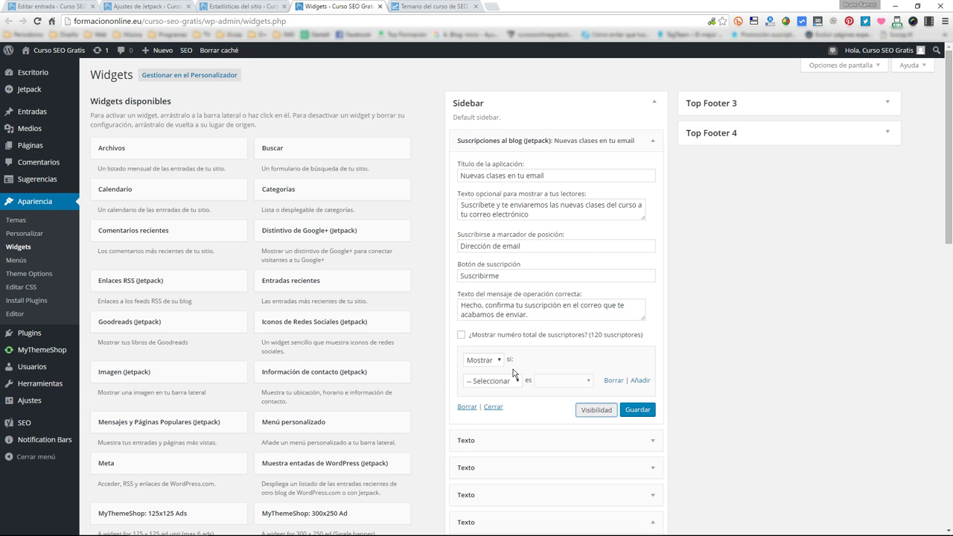
click(500, 365)
click(497, 371)
click(495, 381)
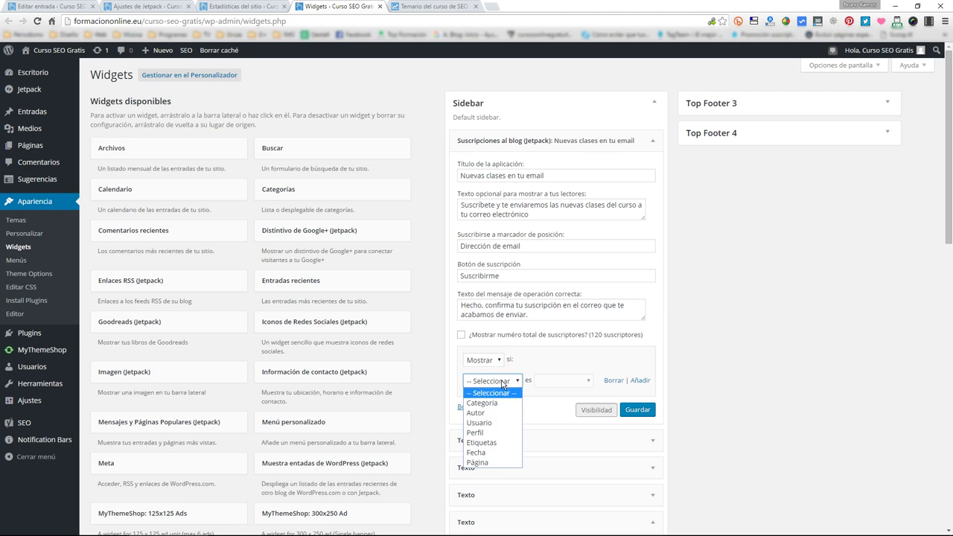
click(493, 462)
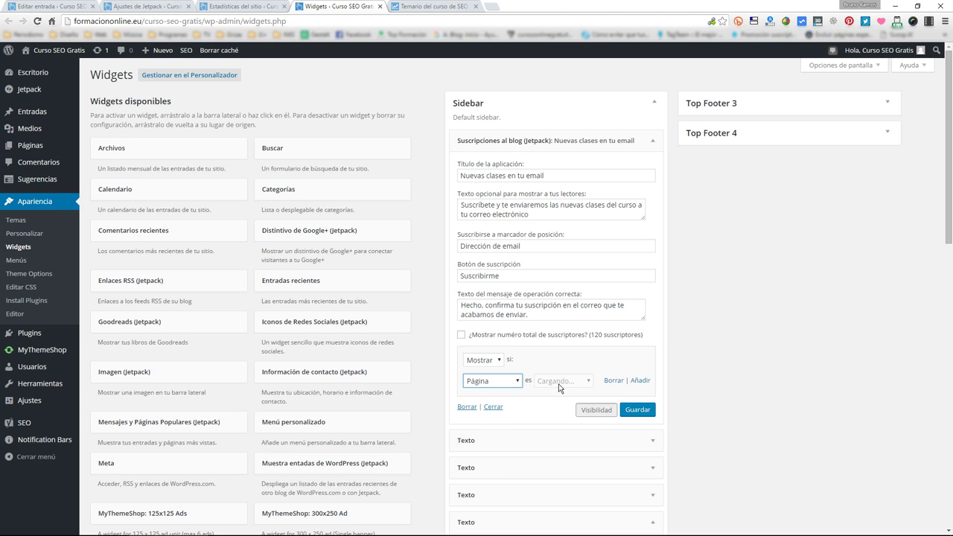
click(558, 384)
click(558, 394)
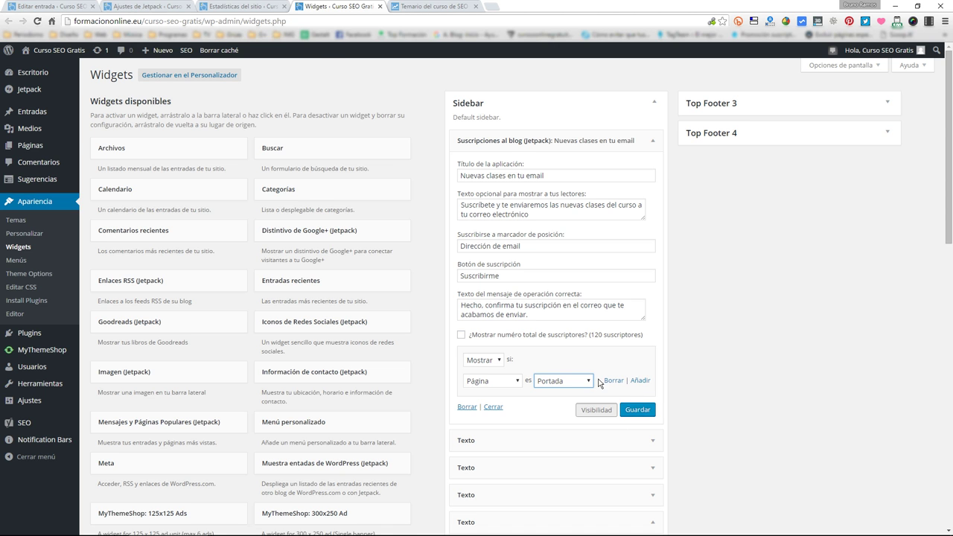
- Examine the subscription form and the banners in the sidebar of the Temario del curso de SEO page
click(402, 5)
scroll(632, 219, up, 15)
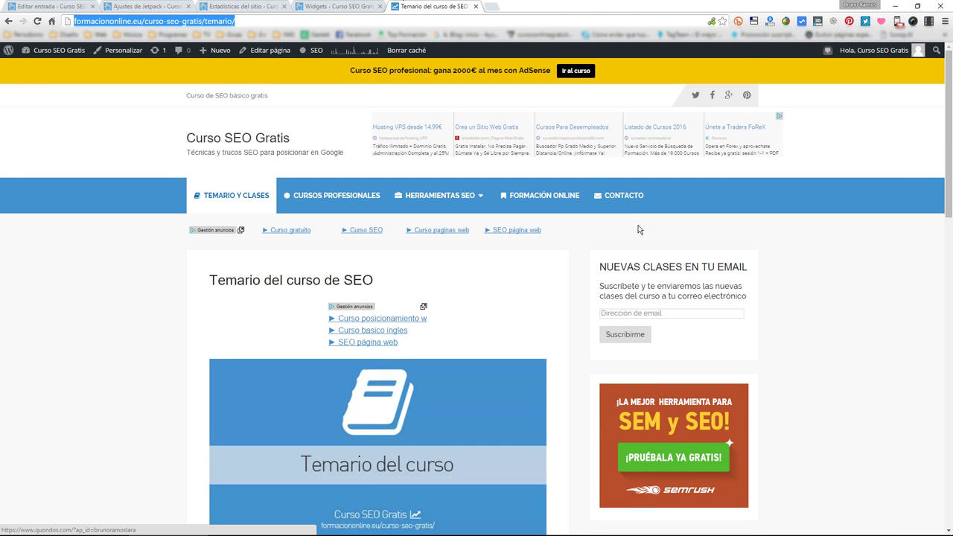
click(570, 247)
key(ctrl+a)
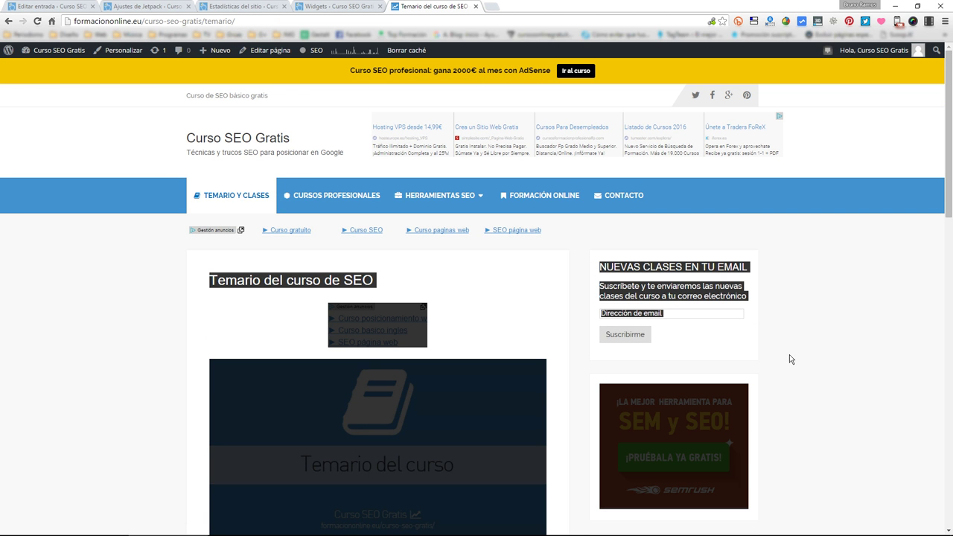
click(811, 314)
scroll(804, 310, down, 3)
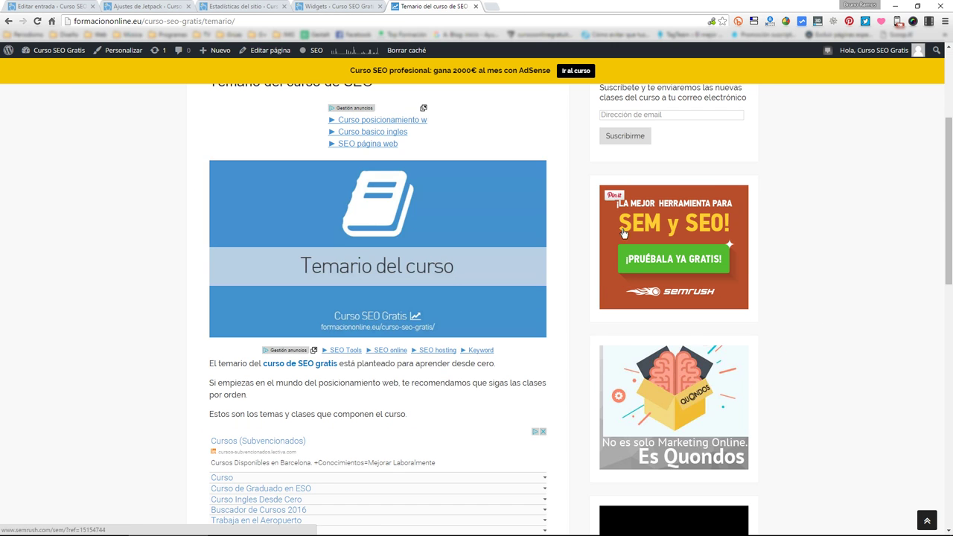
scroll(661, 335, down, 3)
scroll(658, 336, down, 3)
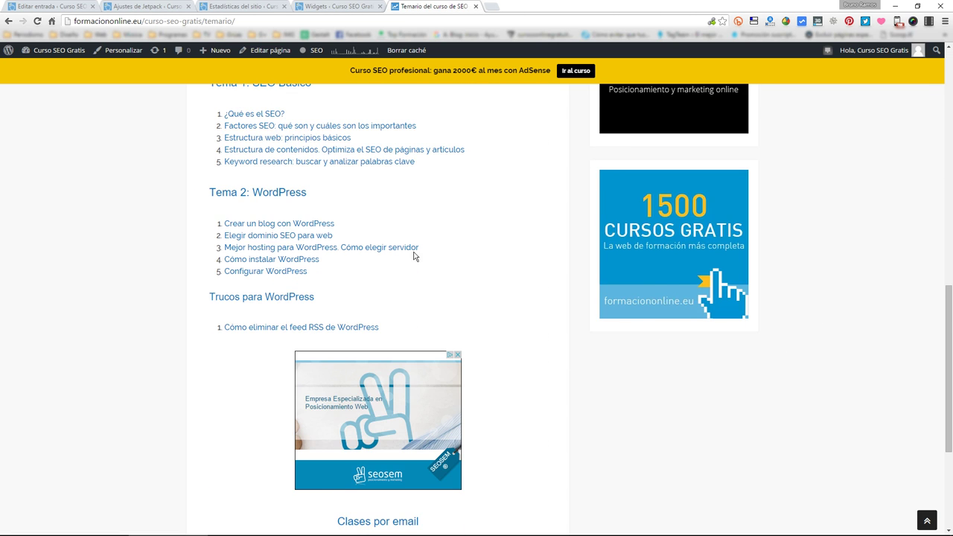
scroll(669, 298, up, 3)
scroll(666, 327, down, 2)
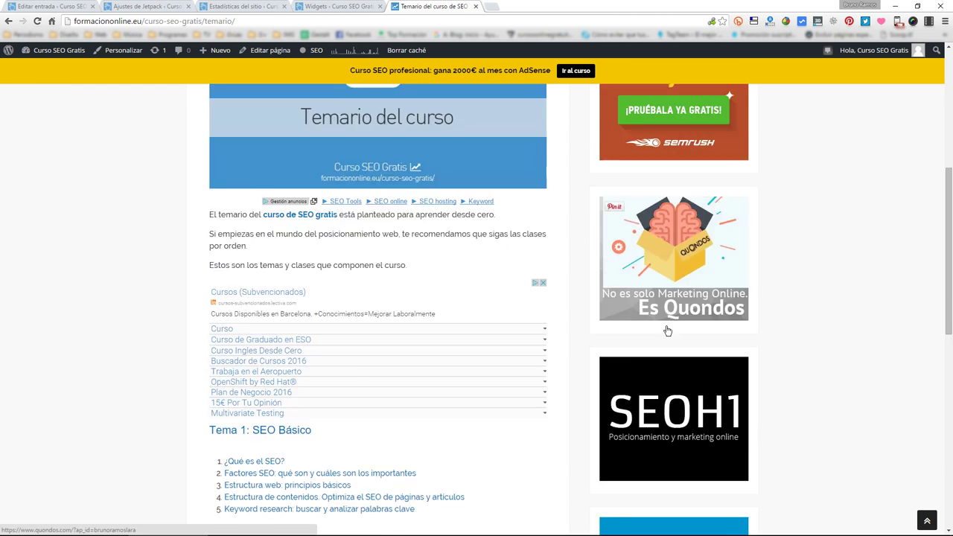
scroll(666, 335, up, 1)
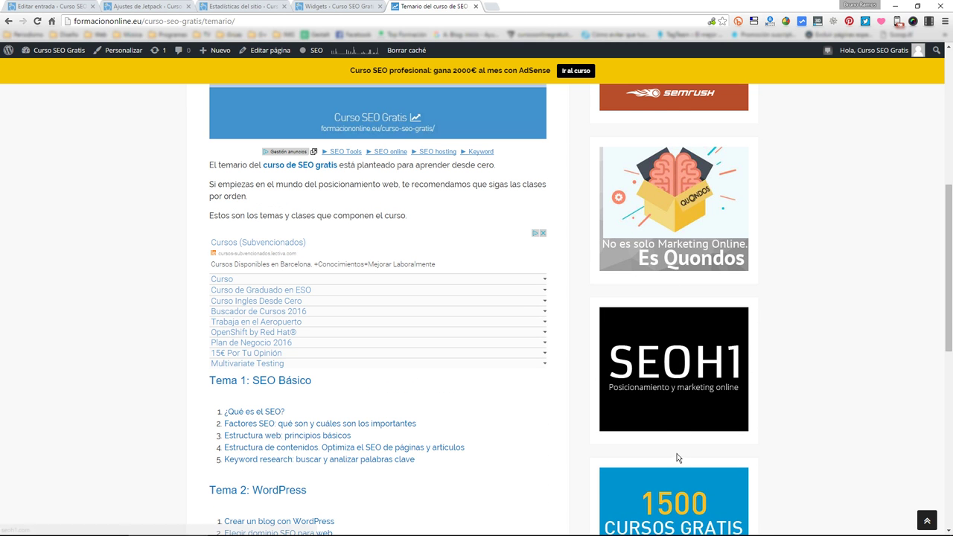
- Return to the Widgets page, collapse the blog subscription widget and show the last Texto widget in the sidebar
click(320, 7)
click(662, 145)
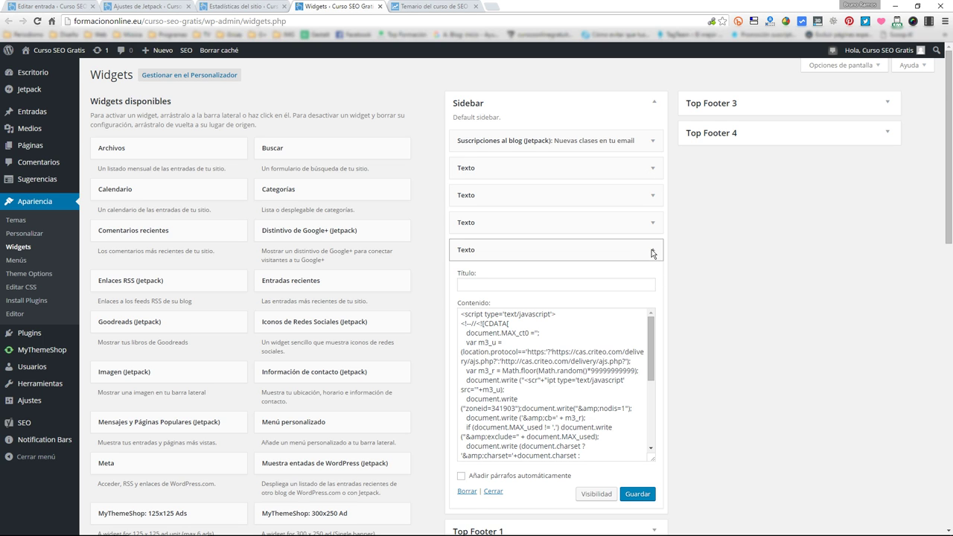
click(653, 250)
click(653, 250)
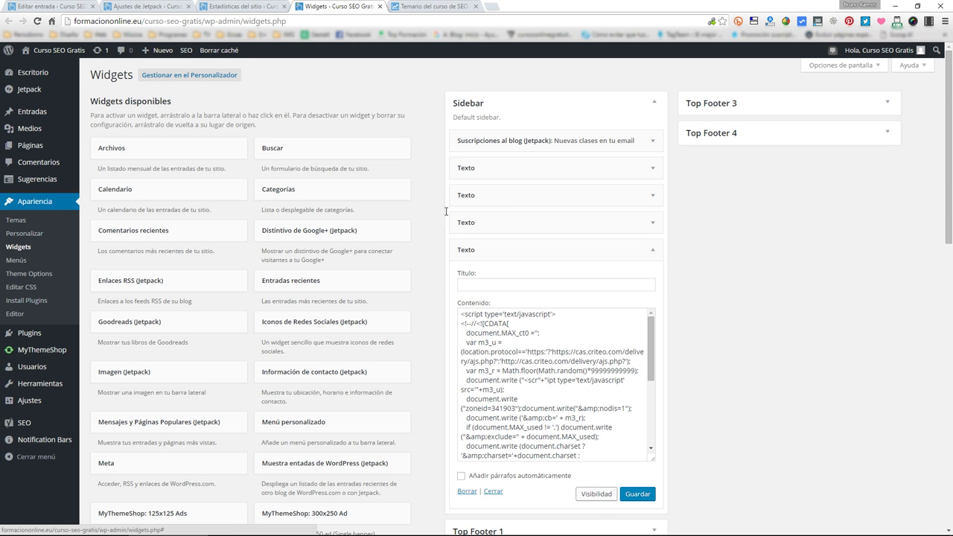
- Deactivate the selected Beautiful Math, Enhanced Distribution and Spelling and Grammar modules in bulk in the Jetpack settings
click(143, 6)
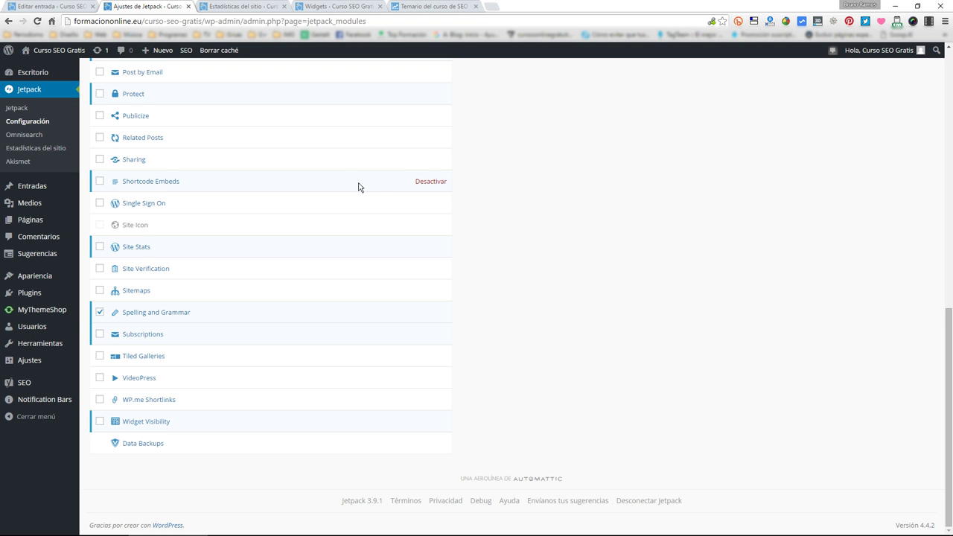
scroll(433, 255, up, 10)
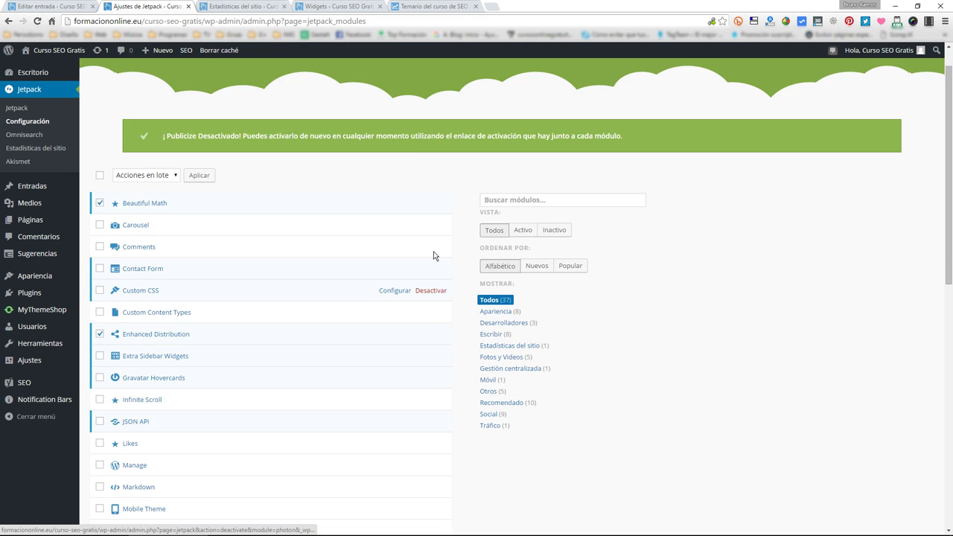
scroll(434, 255, up, 1)
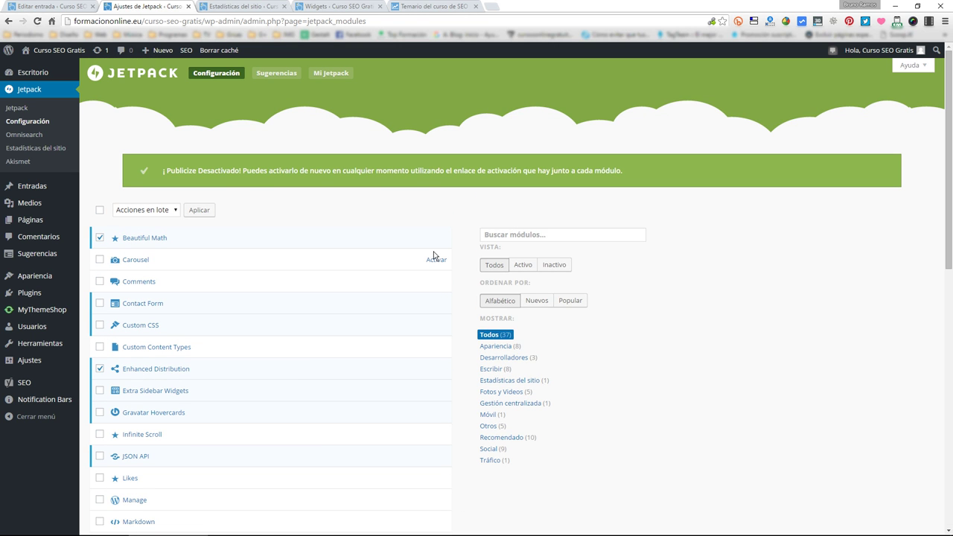
click(157, 212)
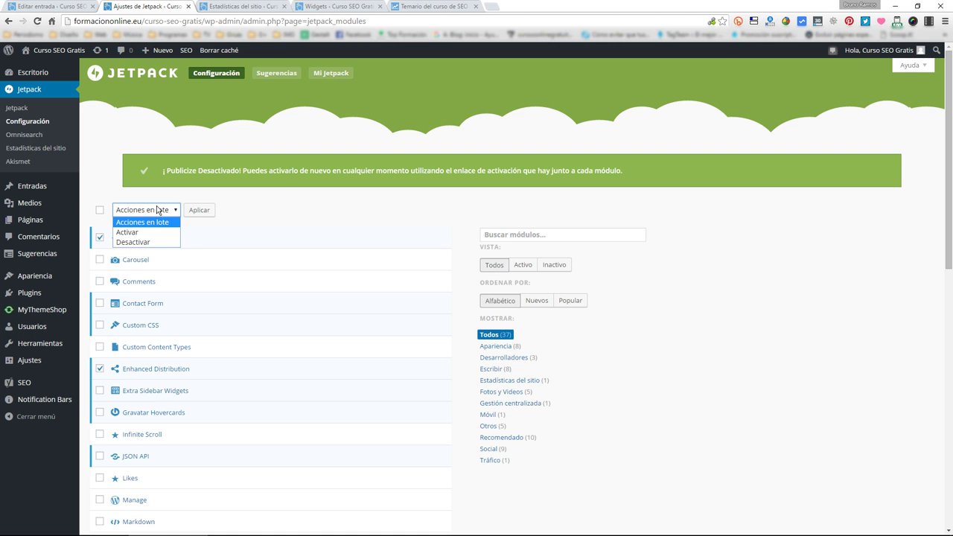
click(127, 246)
scroll(118, 313, down, 7)
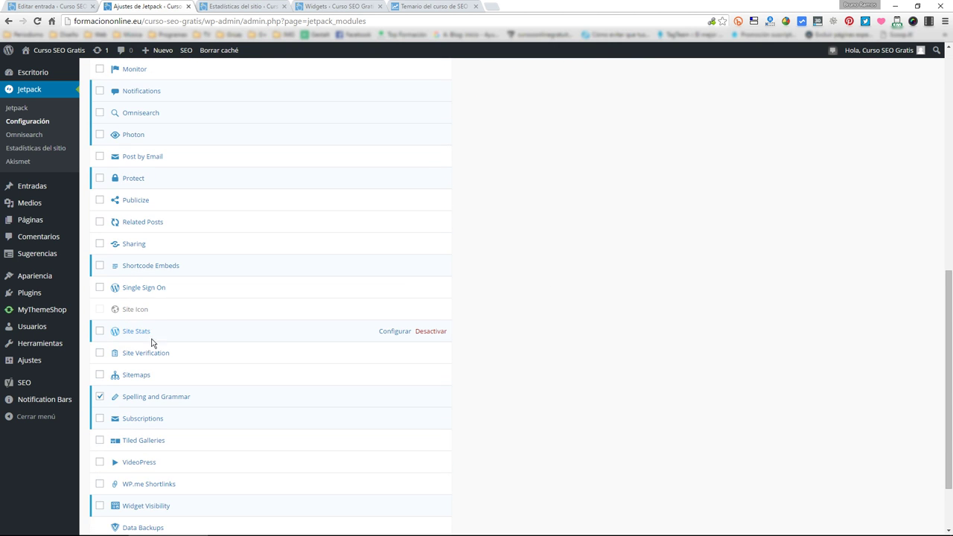
scroll(179, 351, up, 7)
click(198, 210)
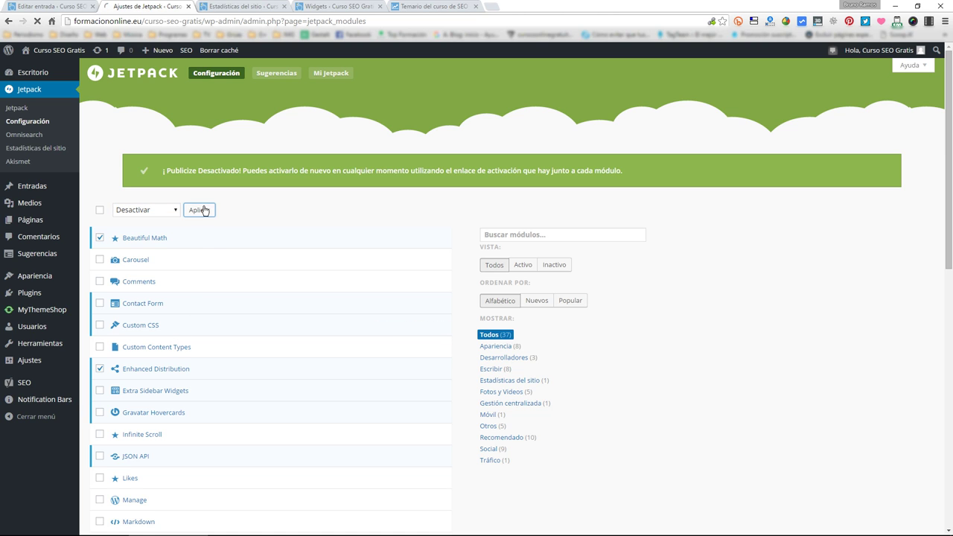